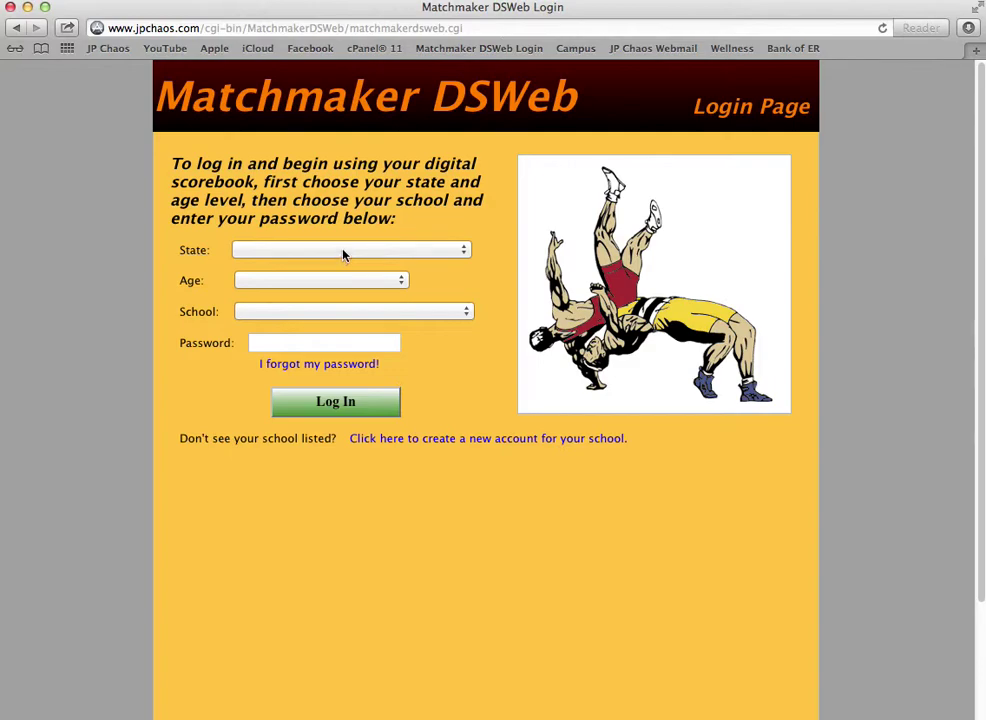
- Select Minnesota as the login state, High School as the age level and Sample as the school
left_click(343, 253)
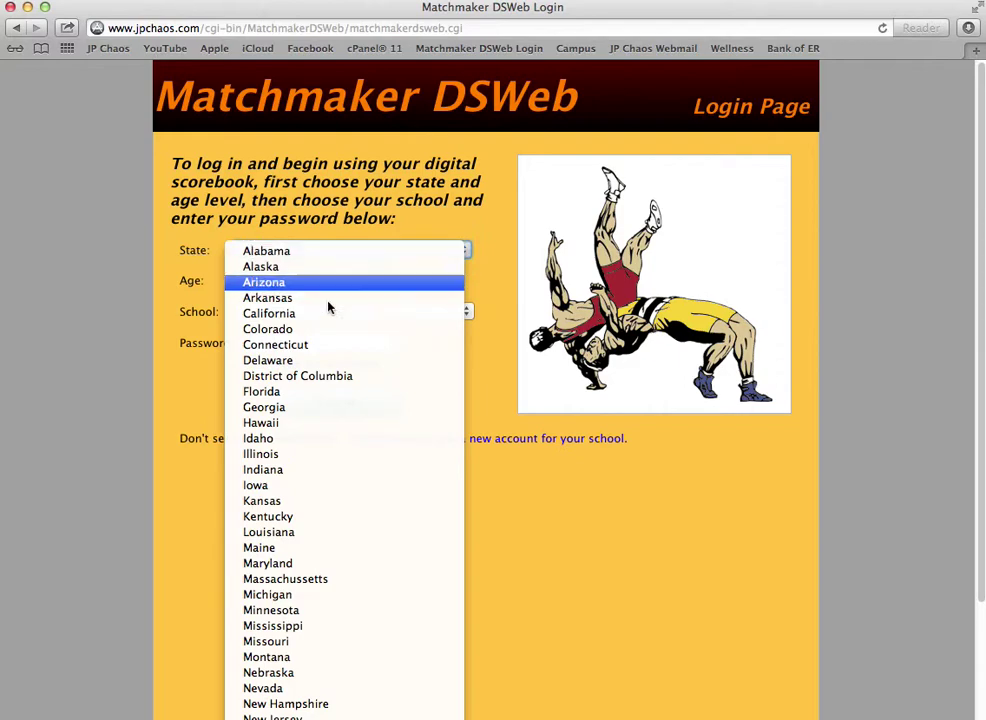
left_click(345, 611)
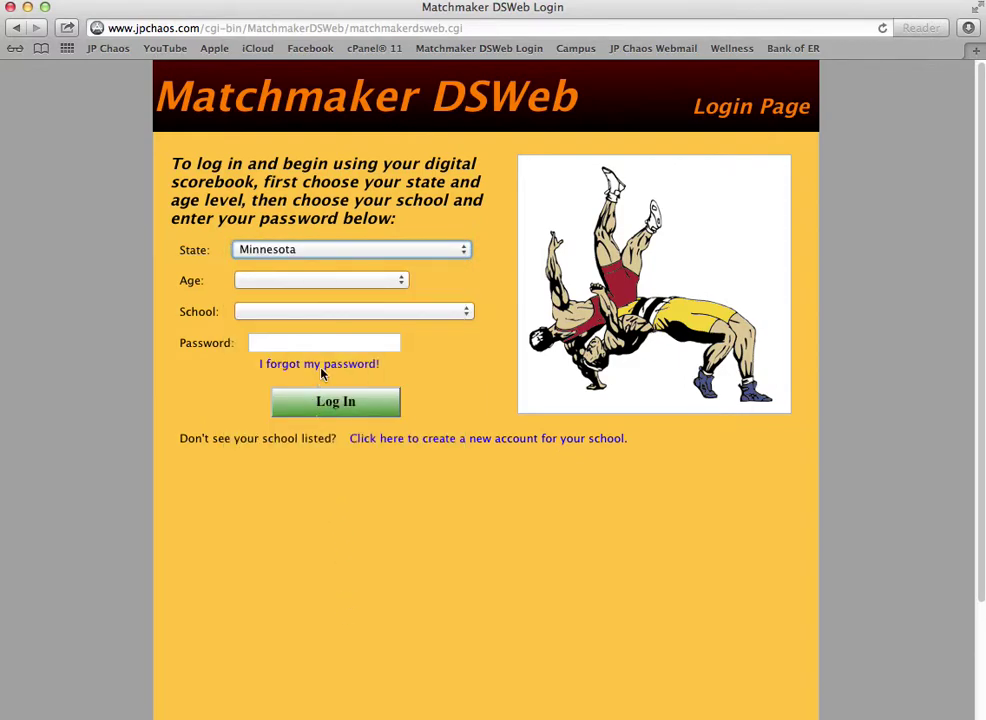
left_click(321, 283)
left_click(318, 296)
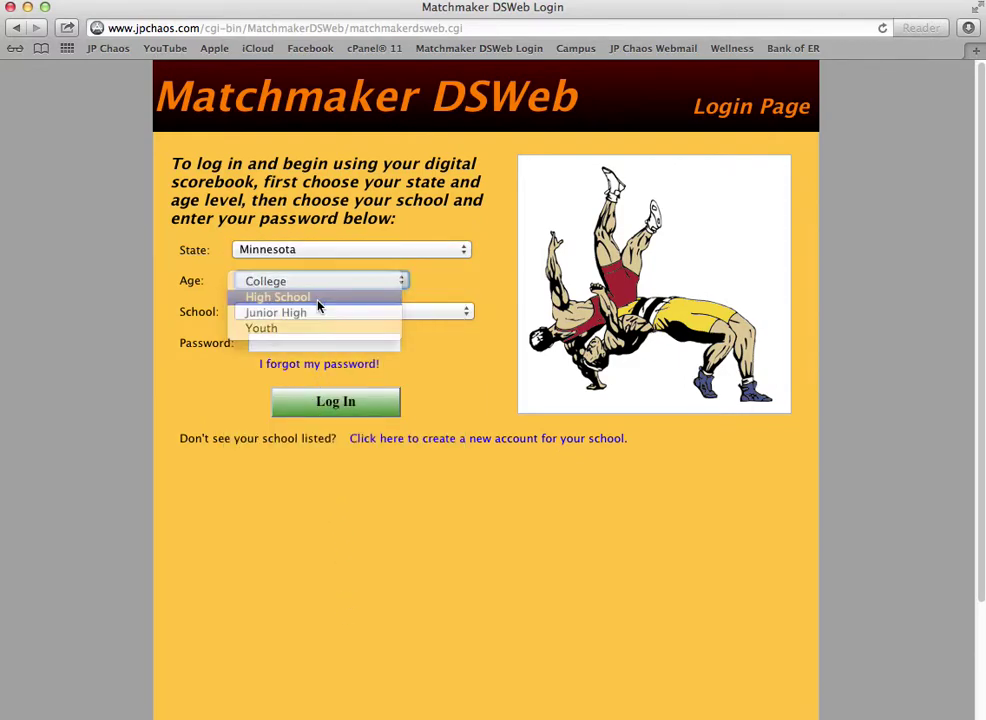
left_click(325, 318)
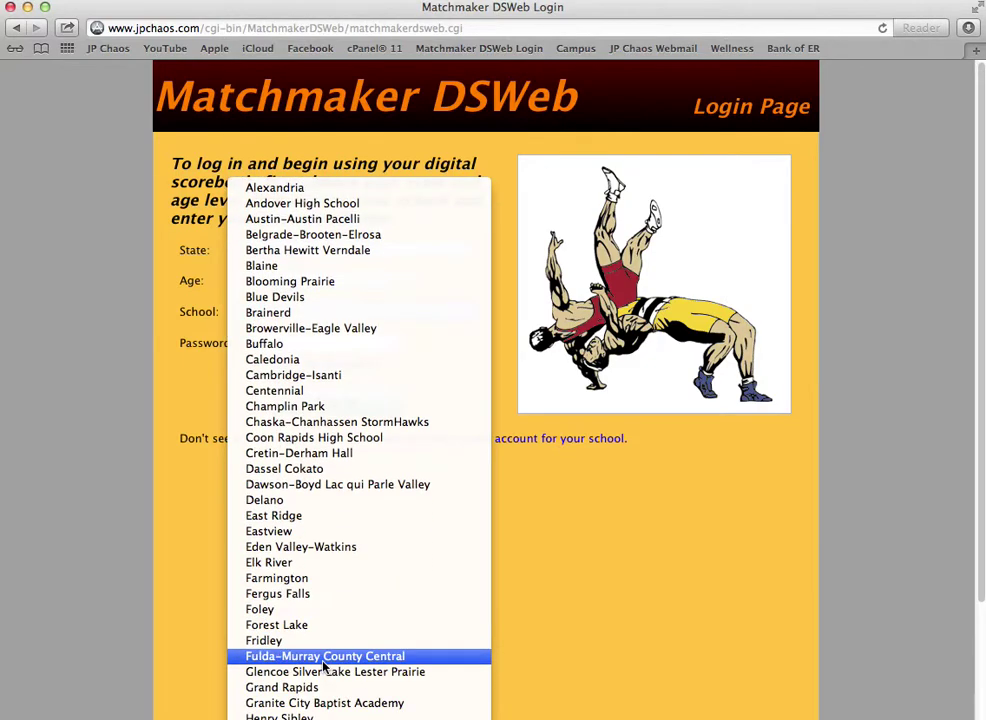
scroll(325, 670, "down", 10)
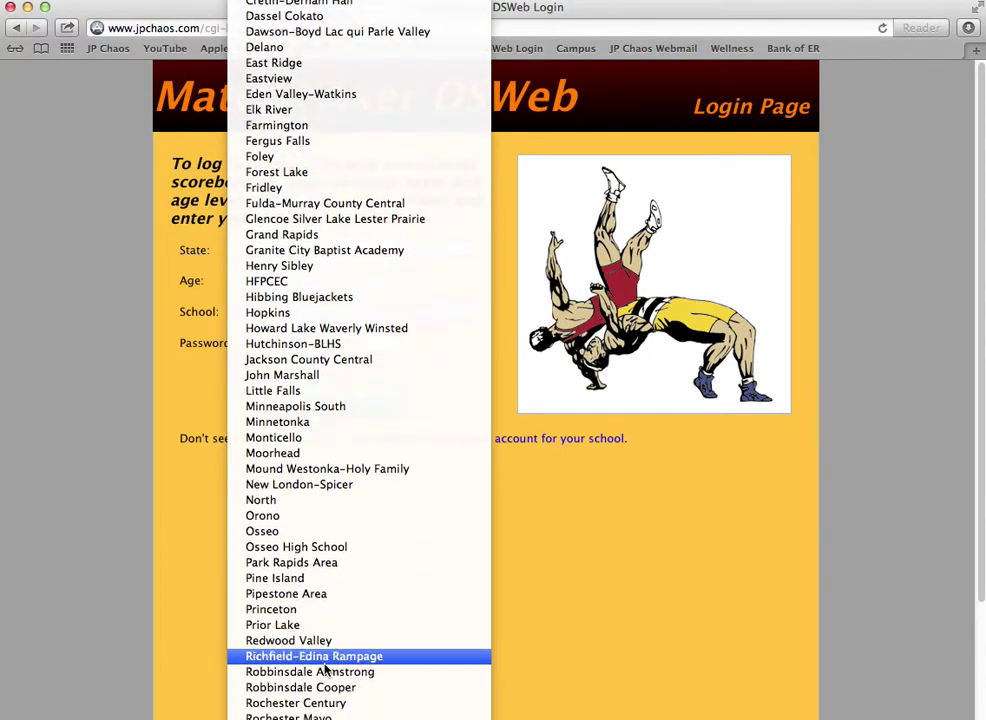
scroll(326, 660, "down", 6)
left_click(332, 641)
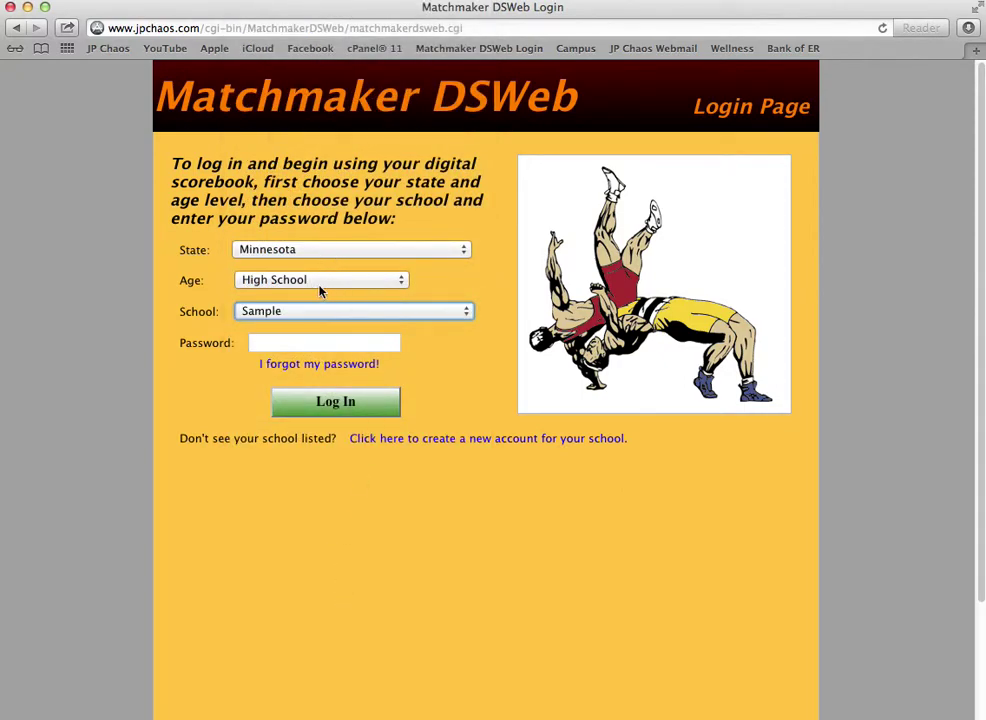
- Enter the account password and log in to the scorebook library
left_click(308, 343)
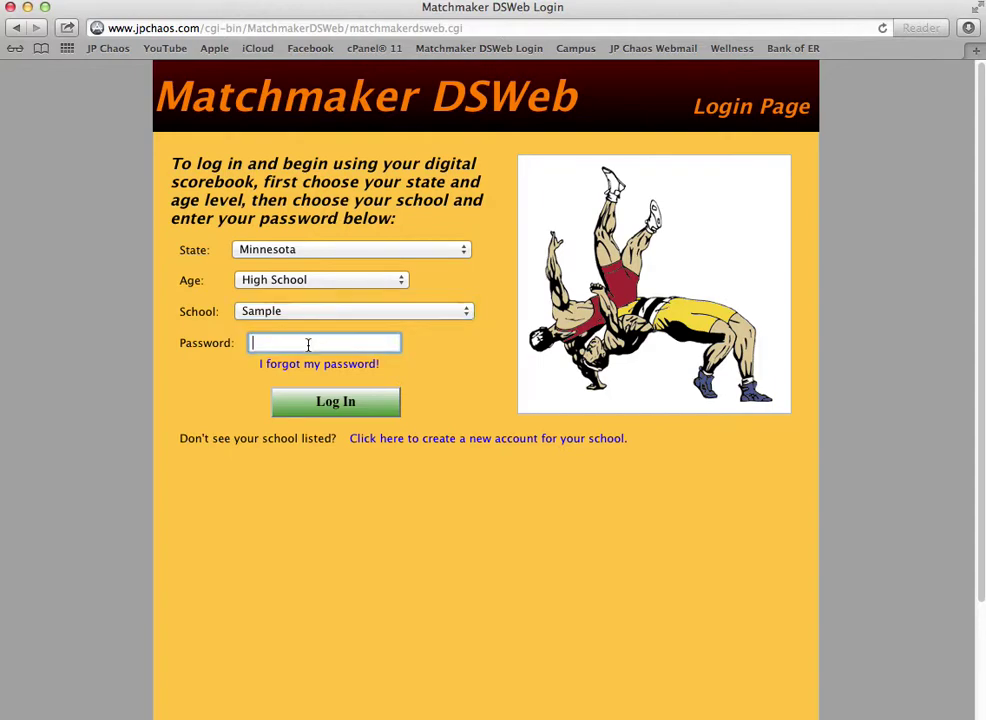
type("••••••")
key("Return")
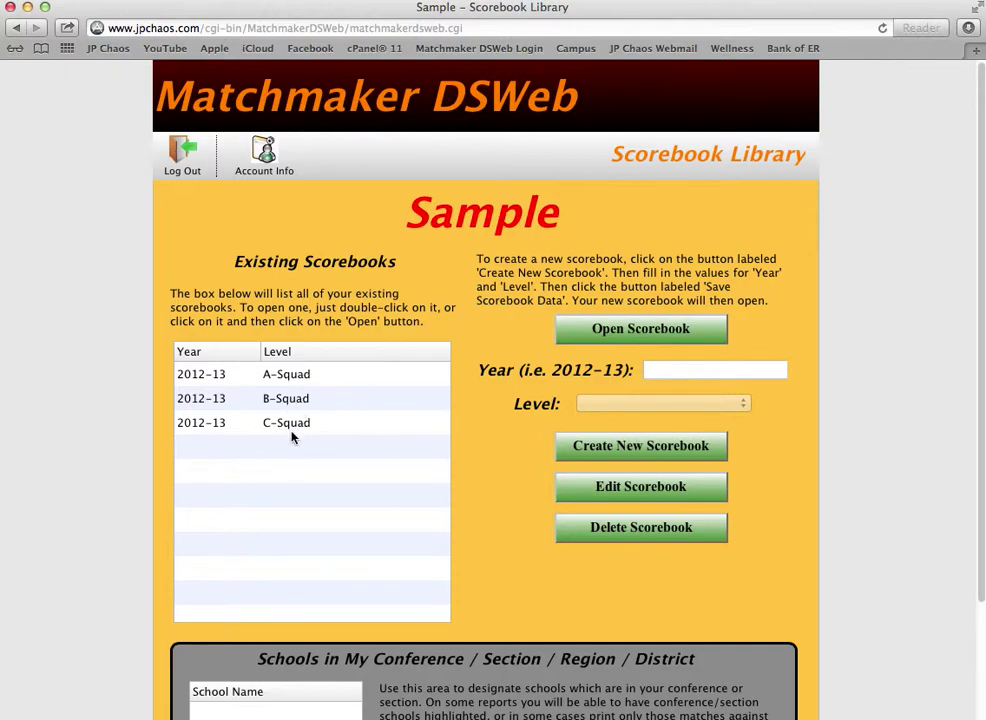
- Open the 2012-13 A-Squad scorebook and its event dated 11/22/2012 for scoring
double_click(280, 376)
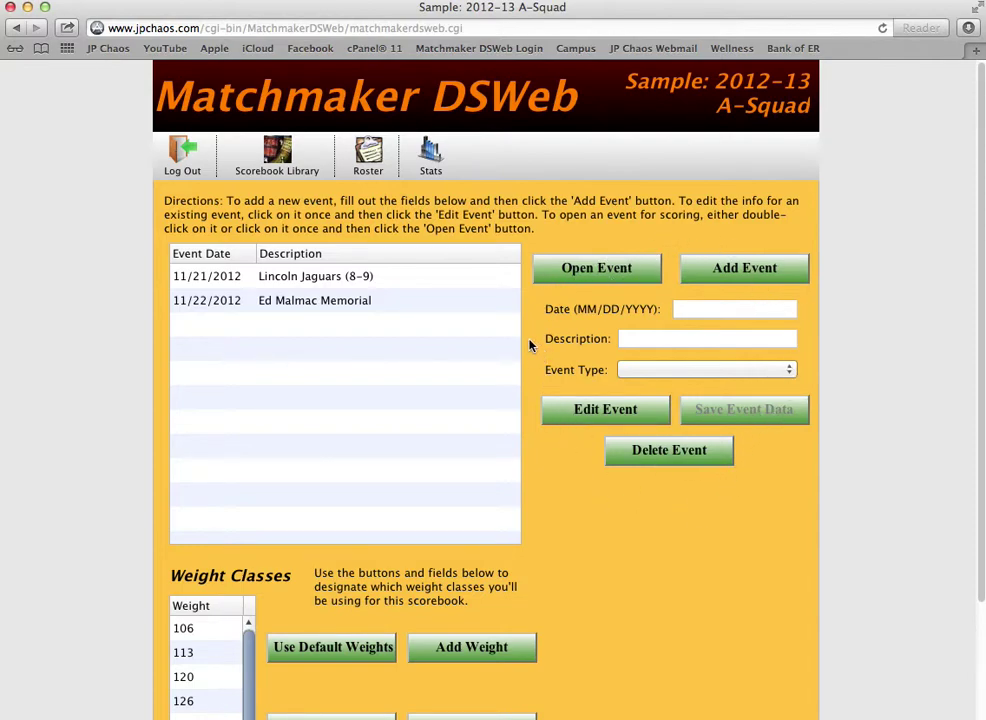
left_click(307, 307)
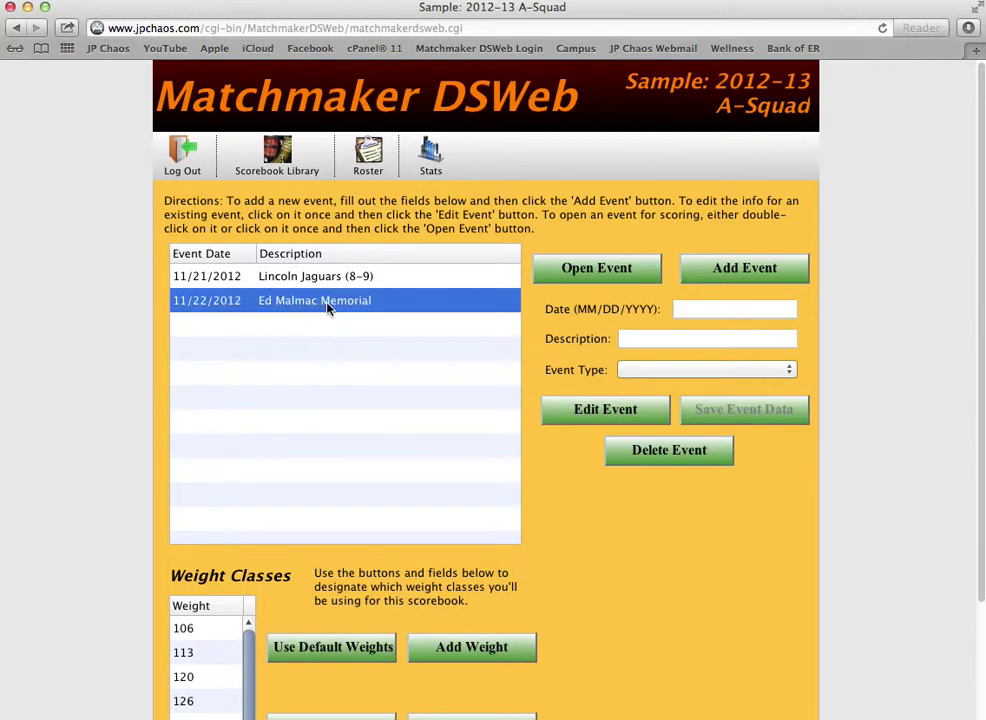
left_click(590, 272)
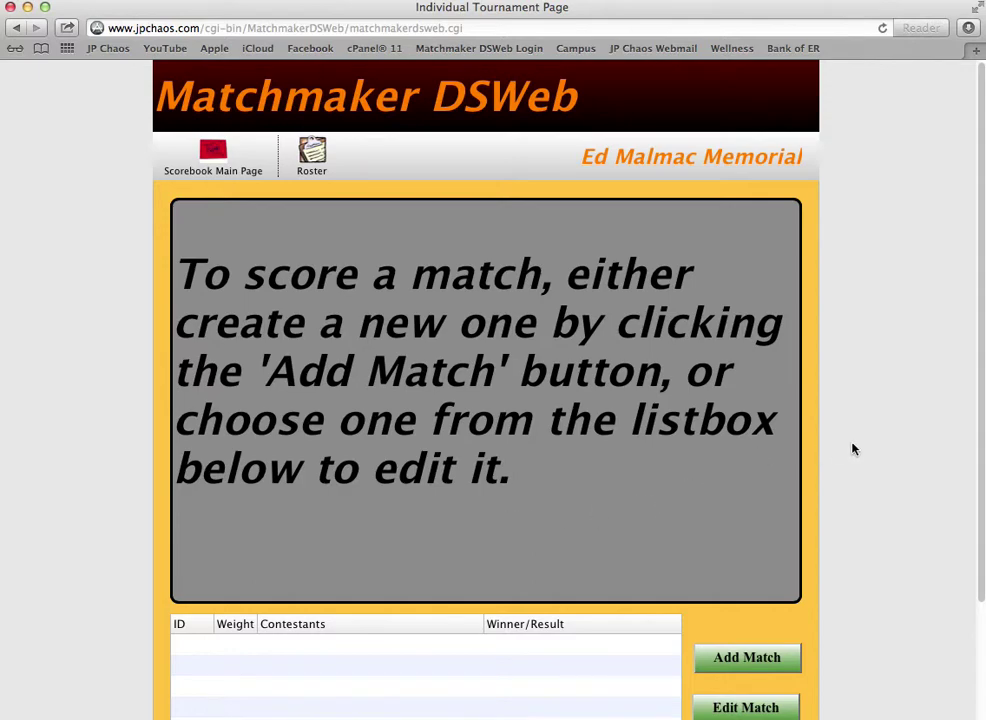
- Add a new match to the individual tournament
scroll(886, 437, "down", 3)
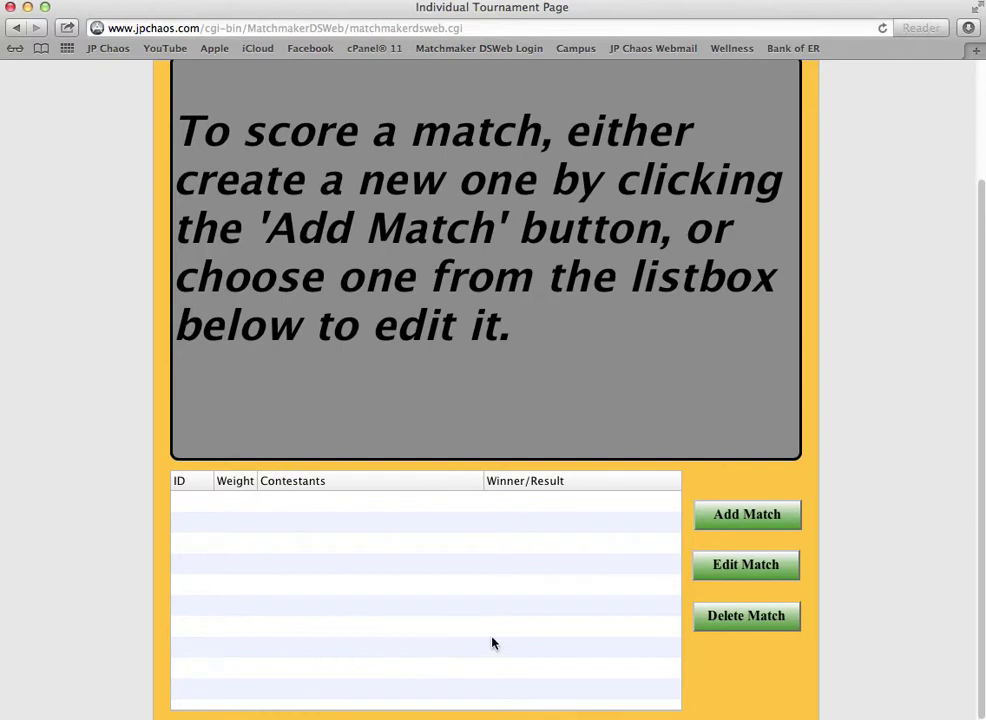
scroll(925, 436, "up", 3)
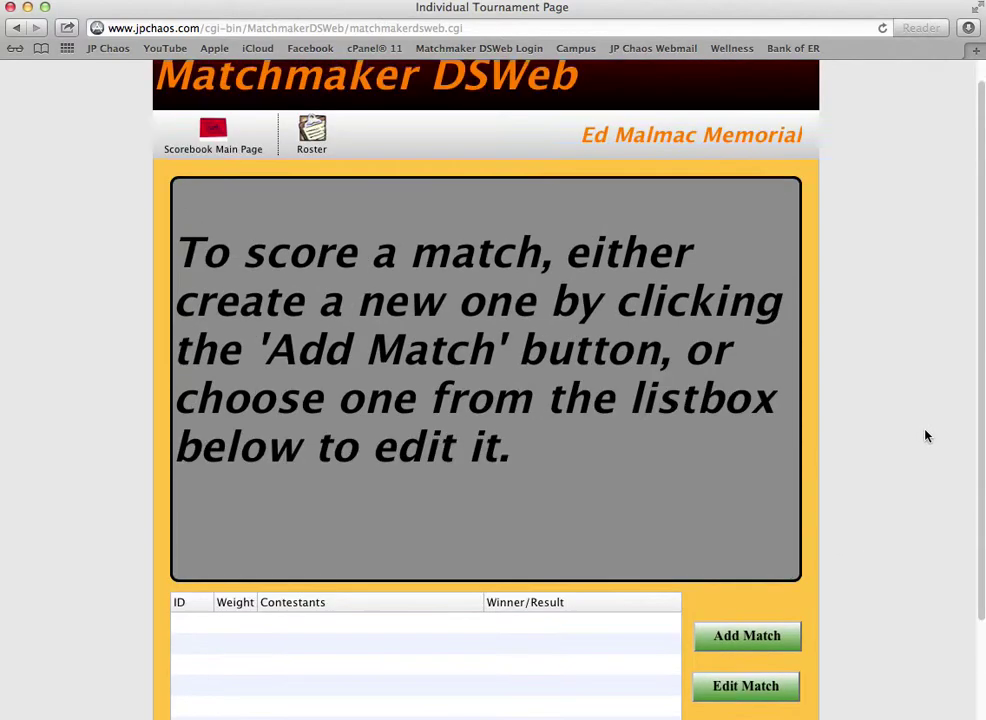
scroll(925, 436, "down", 3)
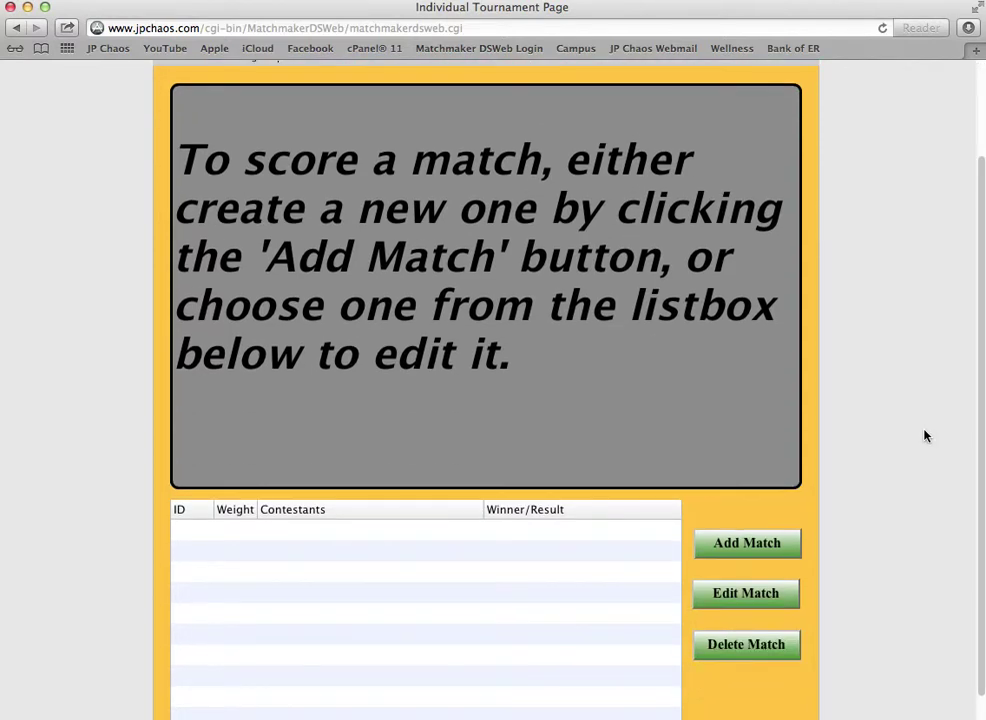
left_click(740, 516)
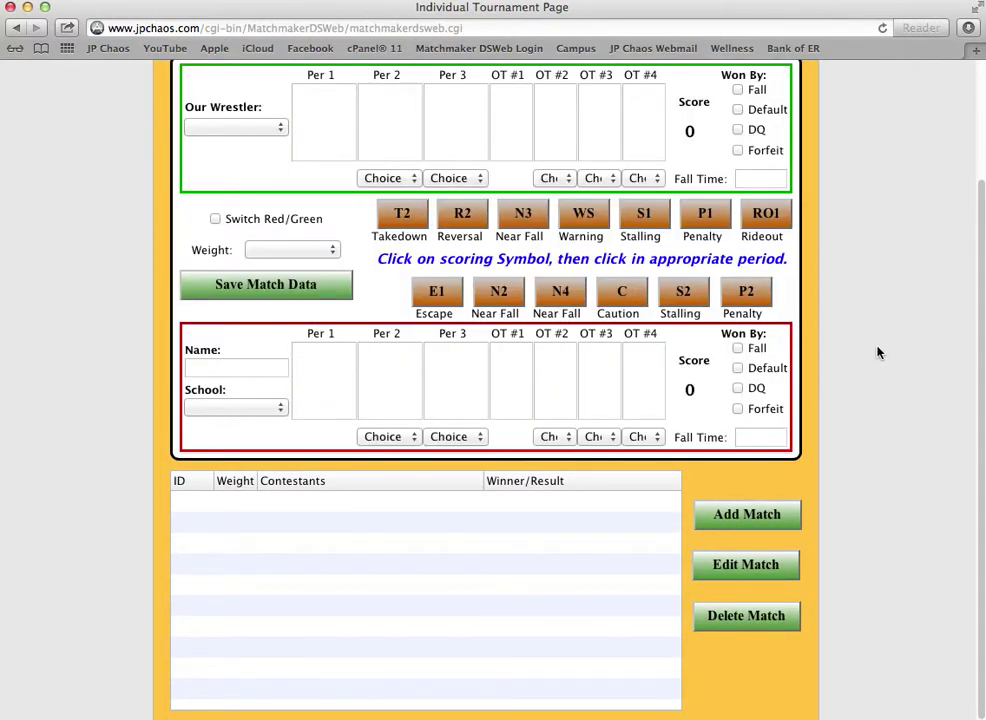
- Choose the first wrestler on the roster list as our wrestler and set the match weight to 113
scroll(880, 350, "up", 3)
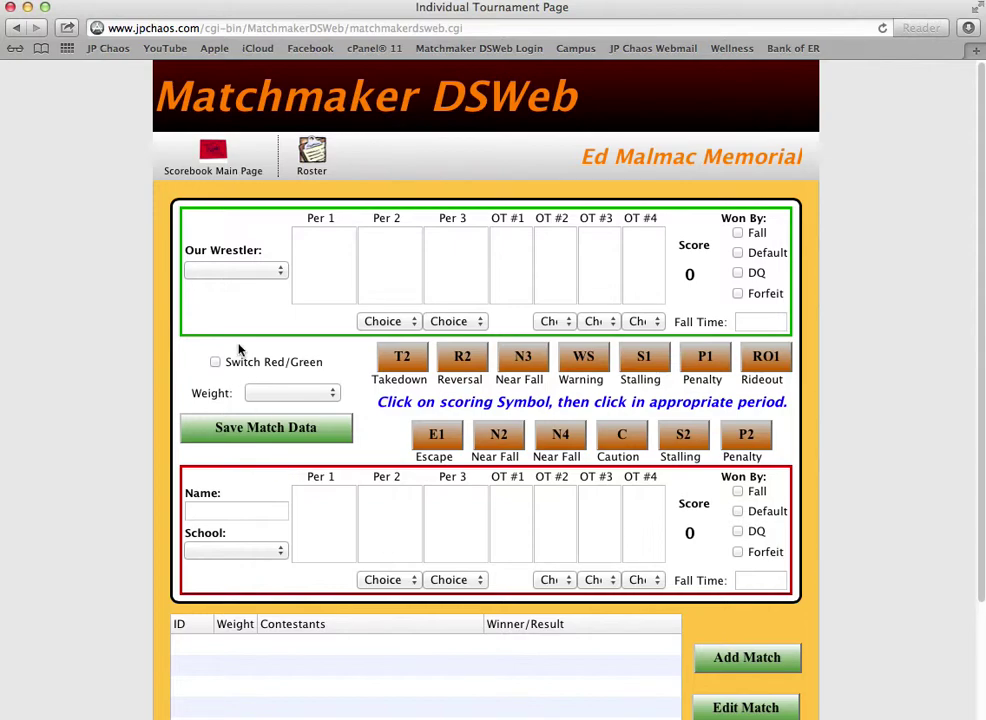
left_click(224, 270)
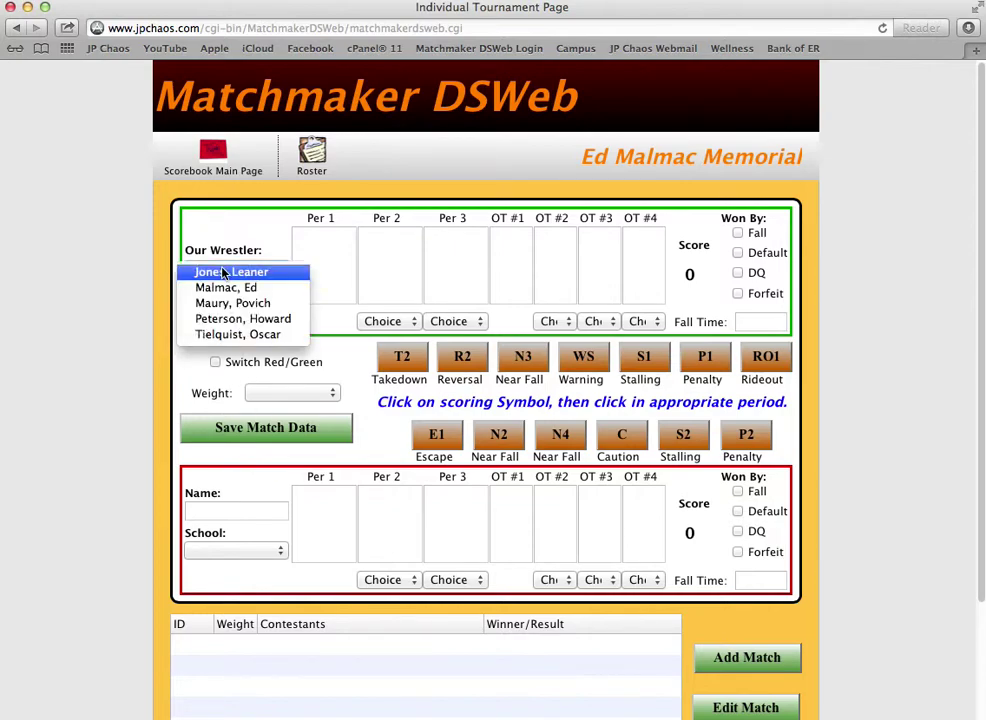
left_click(224, 272)
left_click(273, 394)
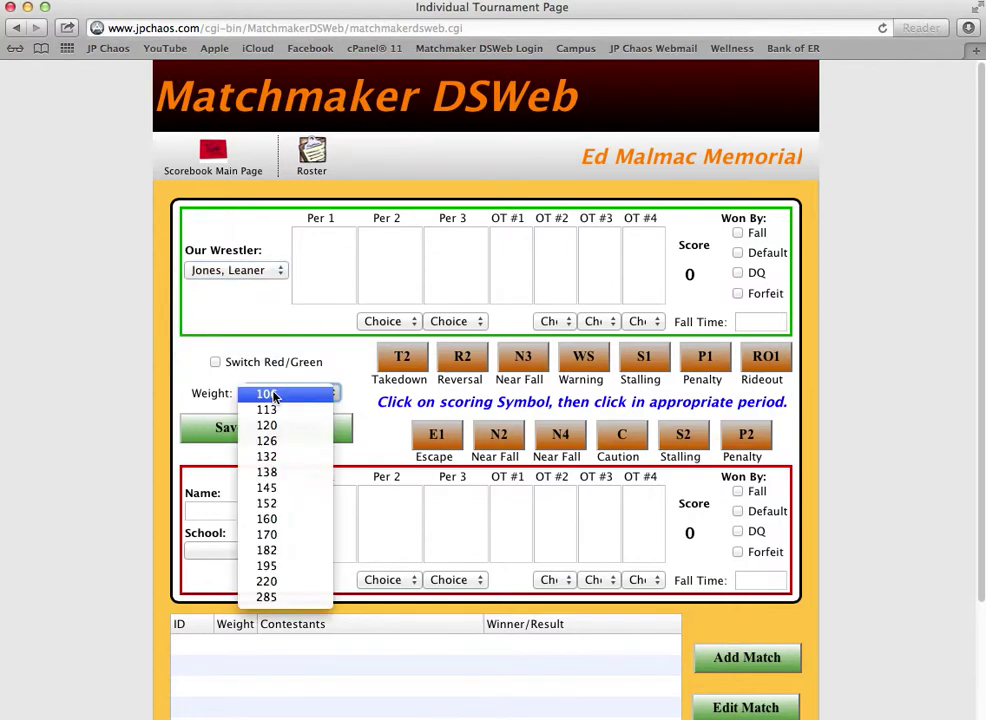
left_click(270, 411)
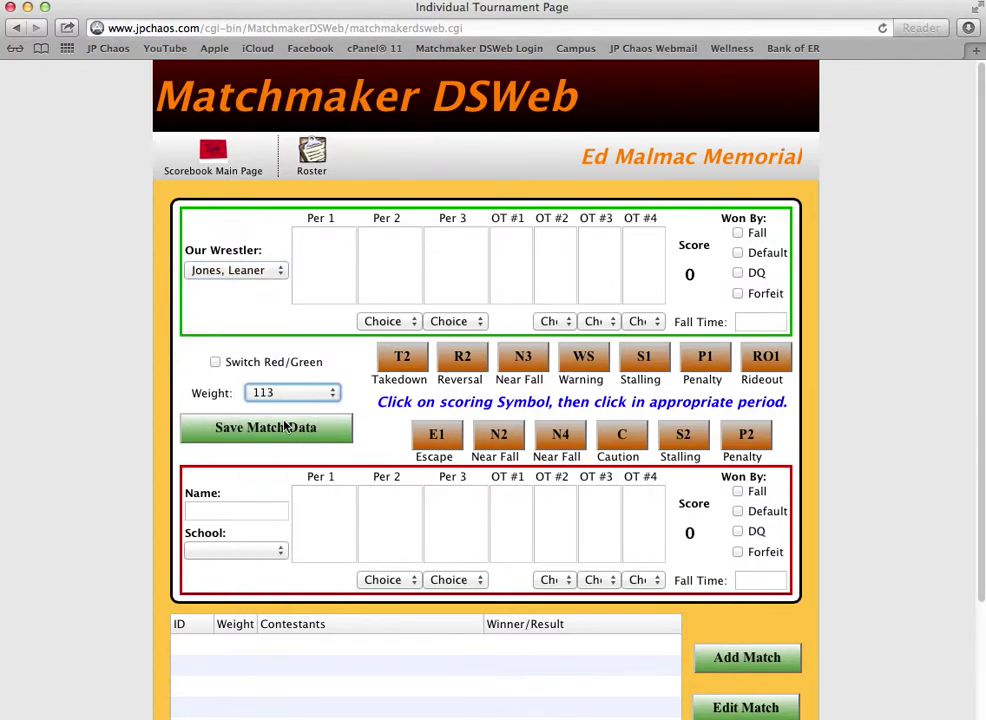
- Enter the opponent's full name and, using the Other school option, enter Lincoln as the opponent's school
left_click(251, 513)
type("Ed sc")
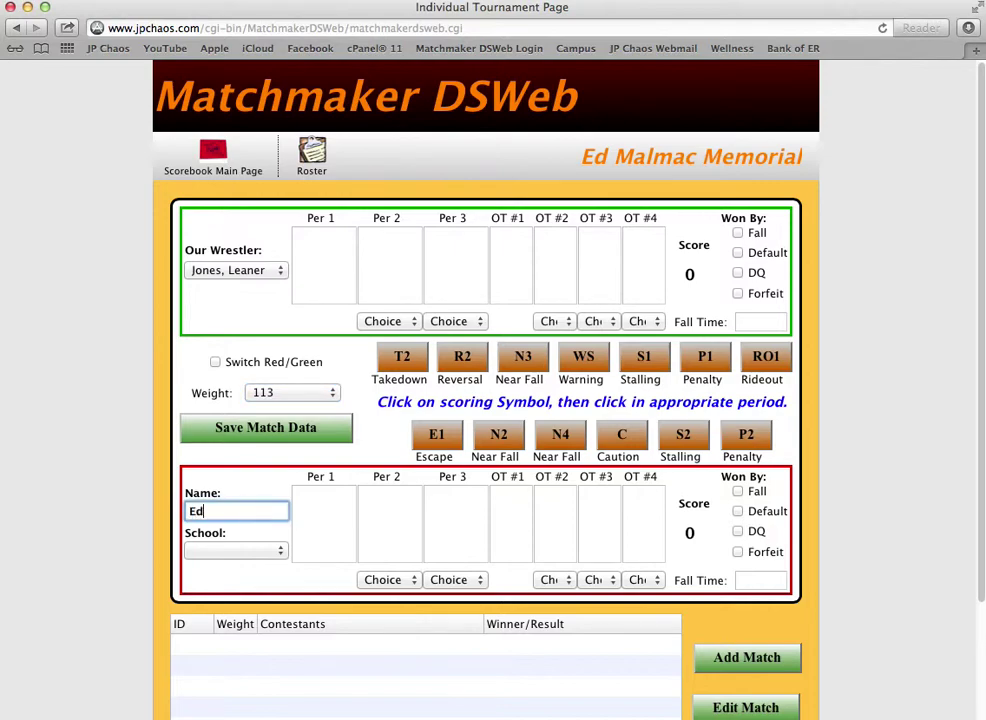
key("BackSpace")
key("BackSpace")
type("Smith")
left_click(236, 551)
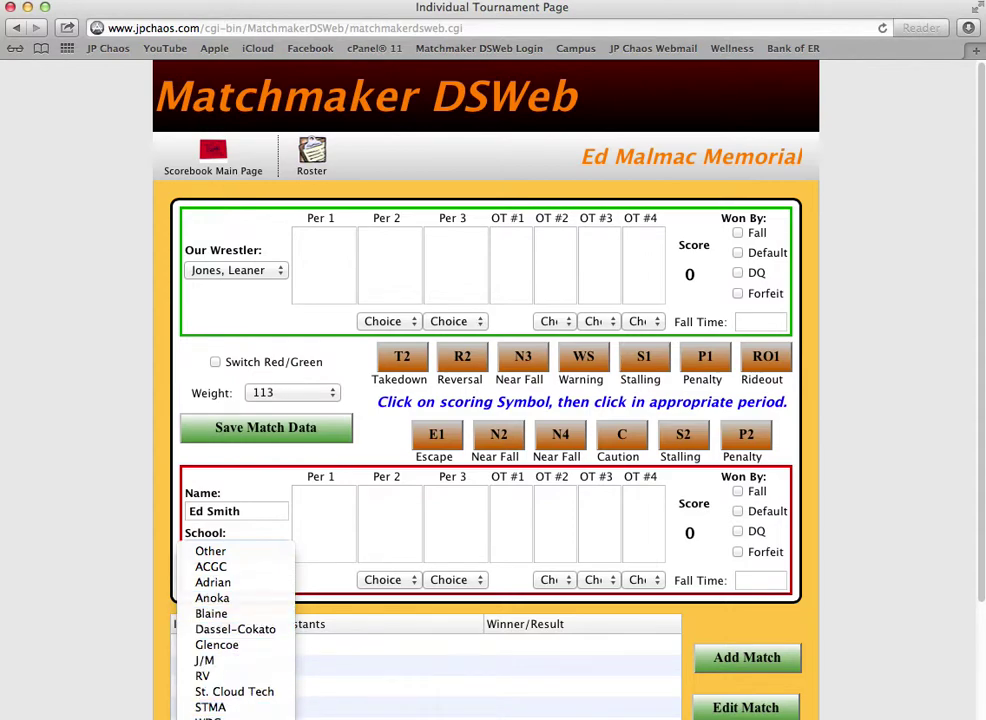
left_click(249, 552)
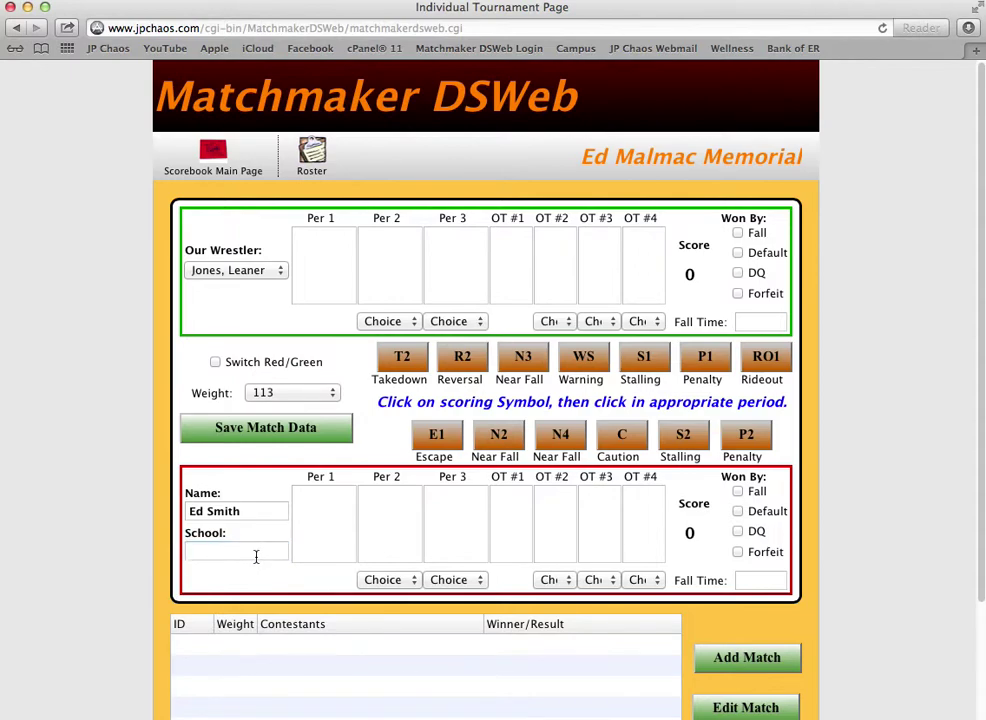
left_click(258, 551)
type("Lincoln")
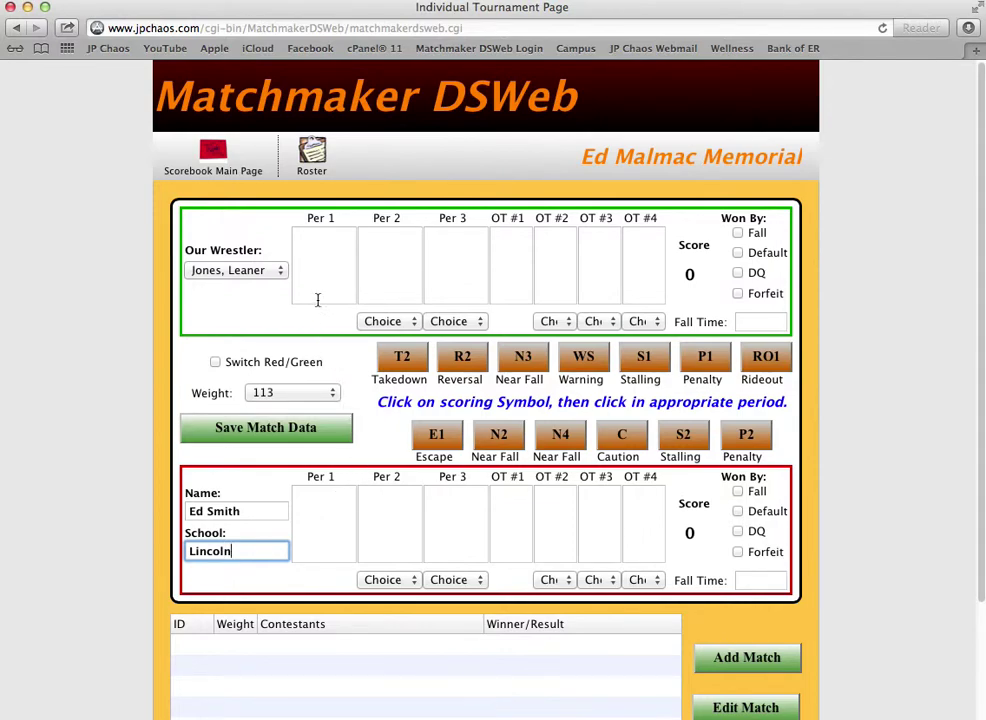
- Switch the red and green wrestler colors and record a T2 takedown for our wrestler in period 1
left_click(215, 364)
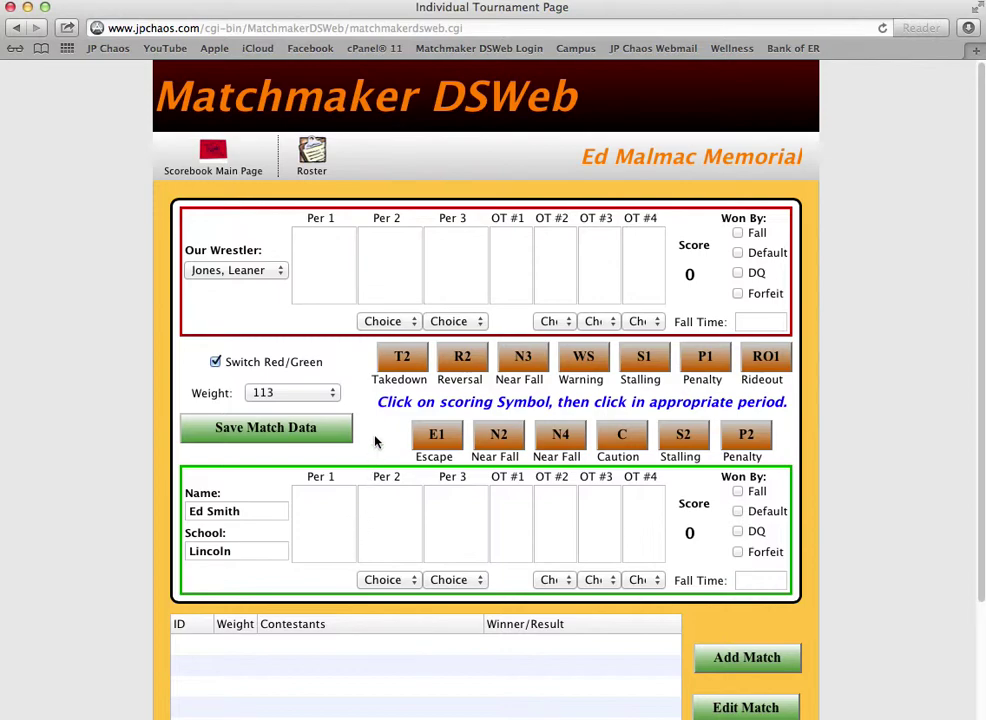
left_click(407, 359)
left_click(313, 250)
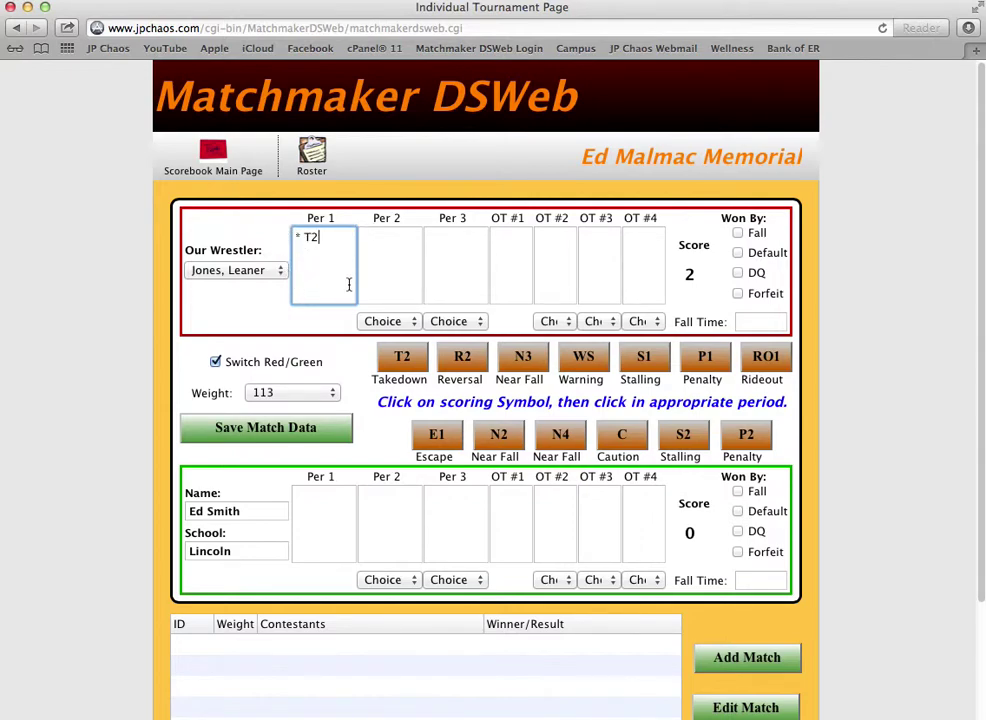
- Record an E1 escape for the opponent in period 1
left_click(437, 435)
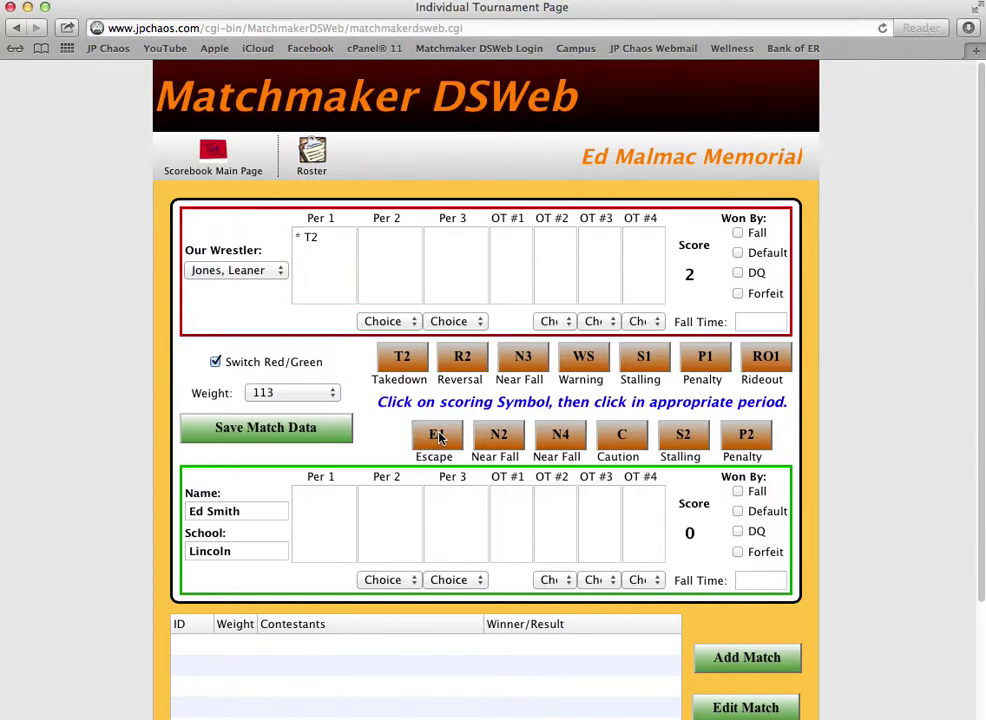
left_click(438, 440)
left_click(318, 505)
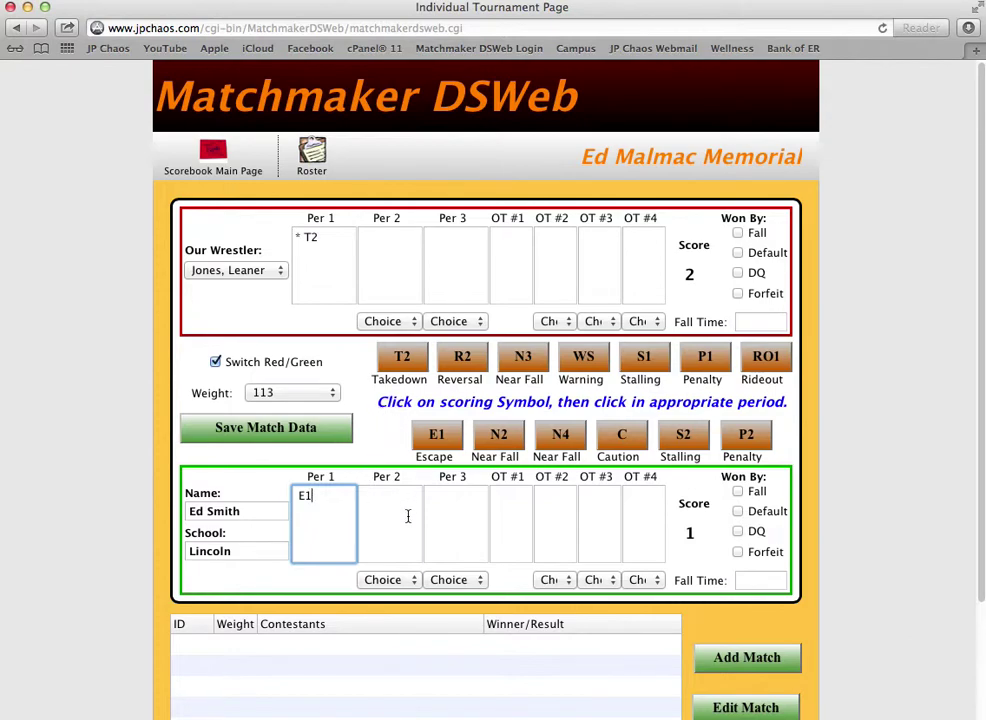
- Set the period 2 choice to Defer for the opponent and Bottom for our wrestler
left_click(386, 580)
left_click(381, 597)
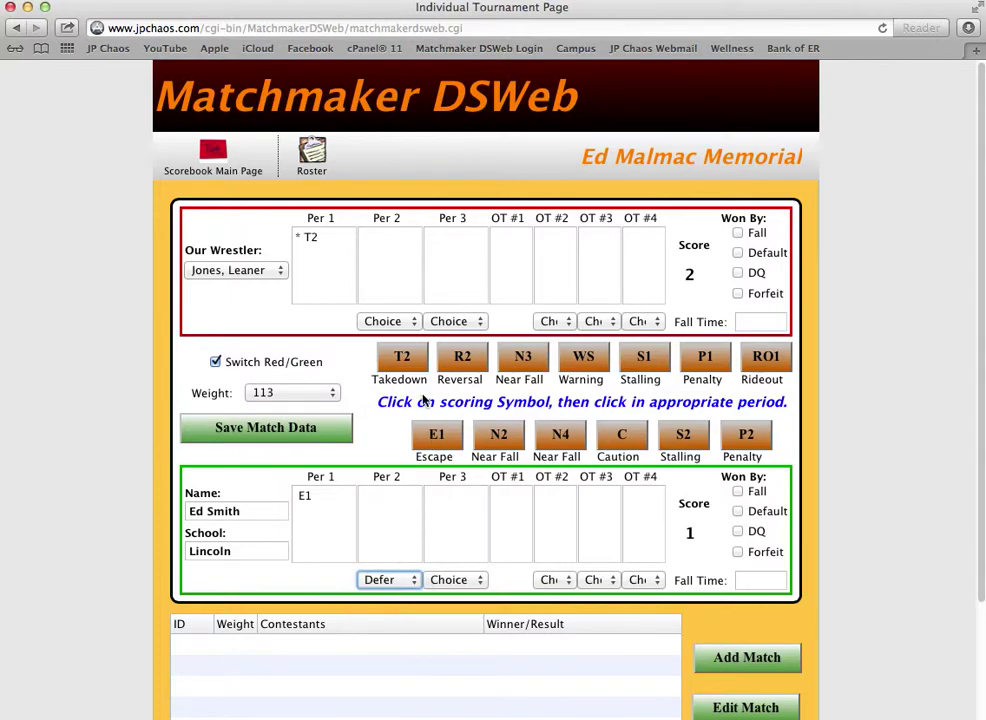
left_click(381, 322)
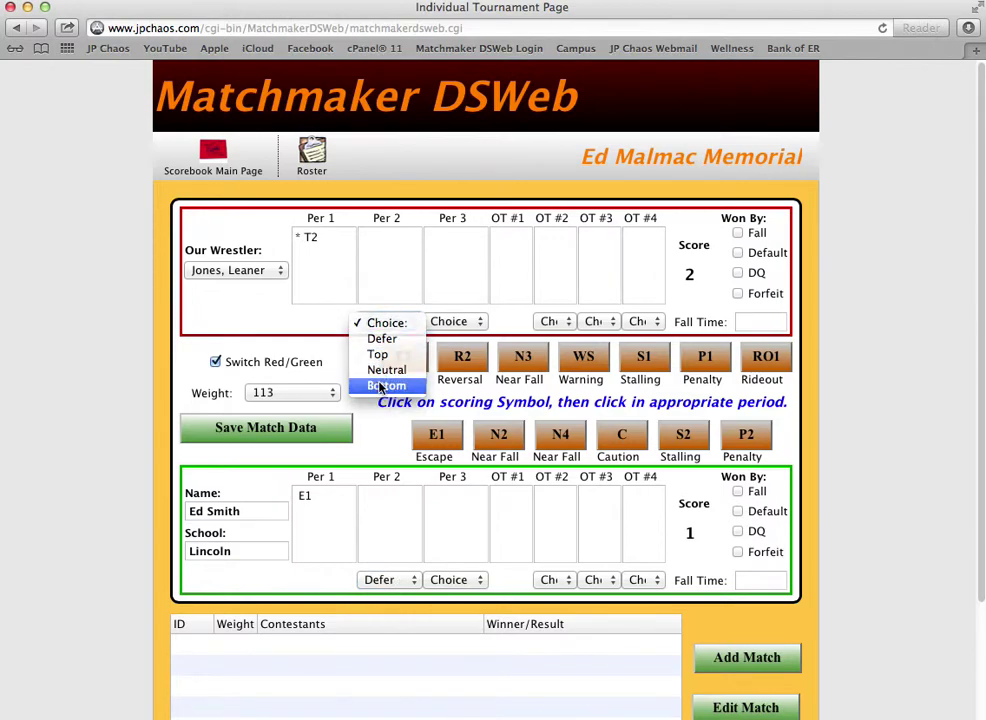
left_click(381, 386)
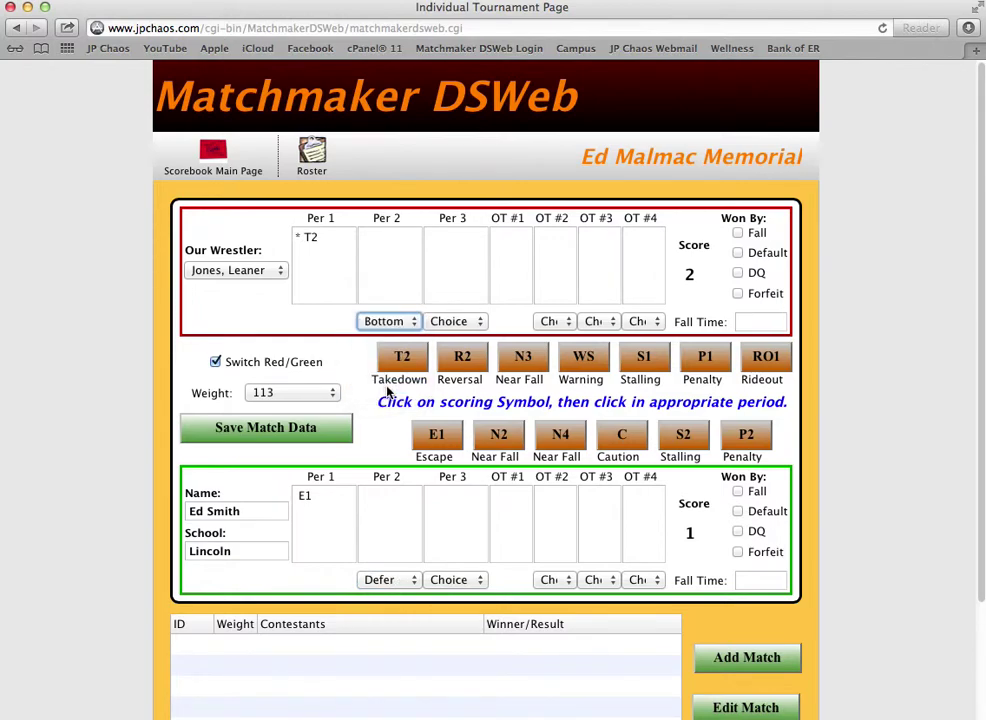
- Record an R2 reversal followed by an N2 near fall for our wrestler in period 2
left_click(470, 360)
left_click(381, 275)
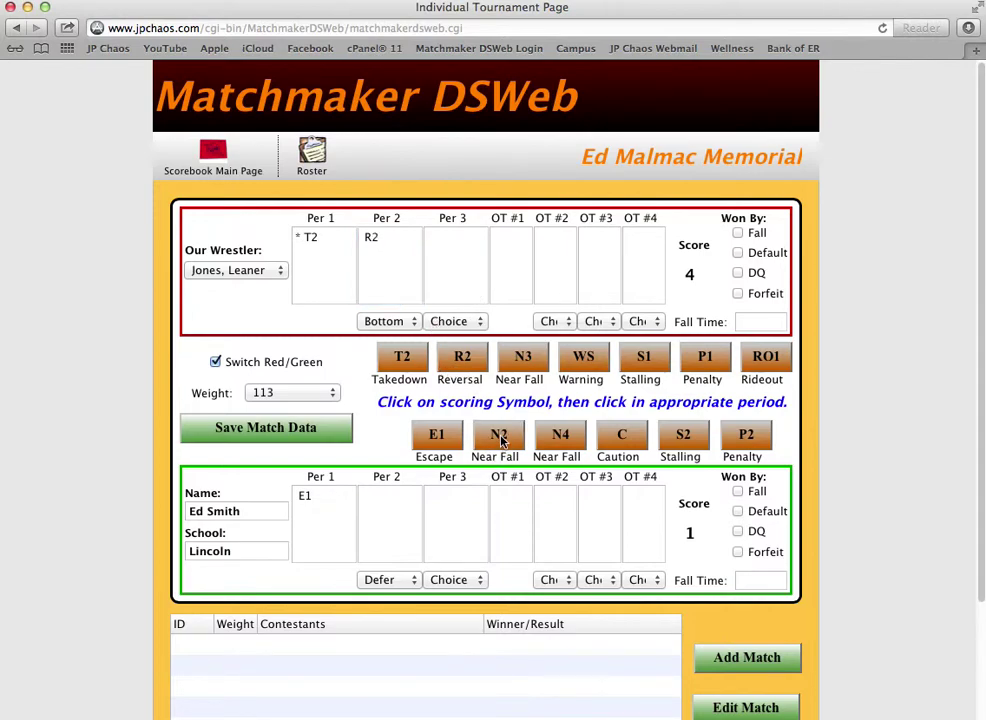
type("N2")
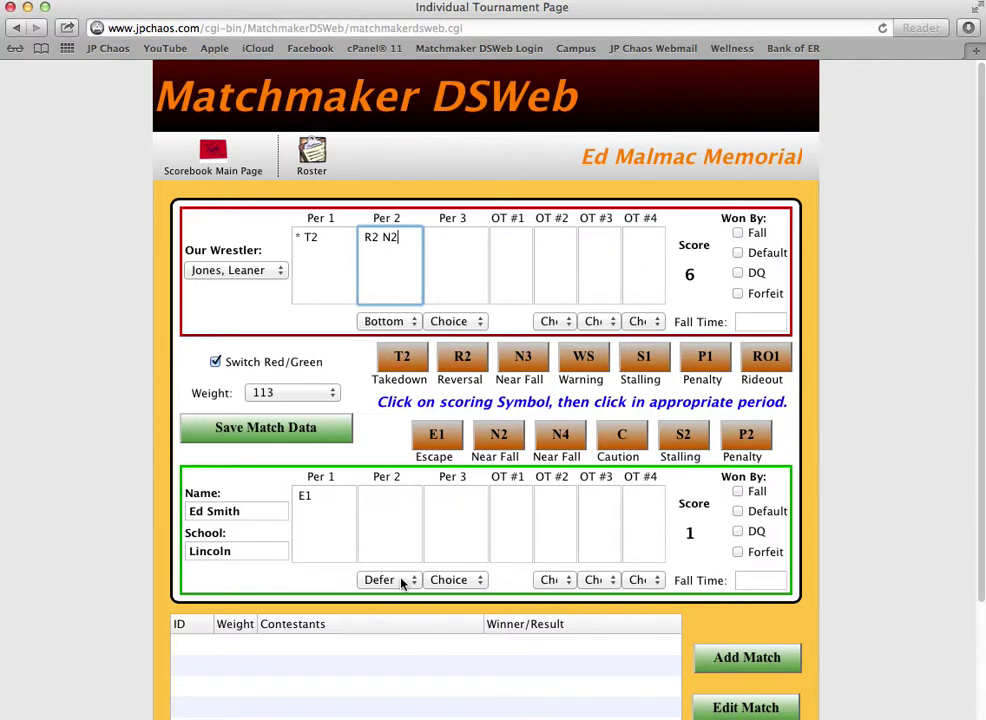
- Set the opponent's period 3 choice to Top and record an N3 near fall for the opponent in that period
left_click(453, 582)
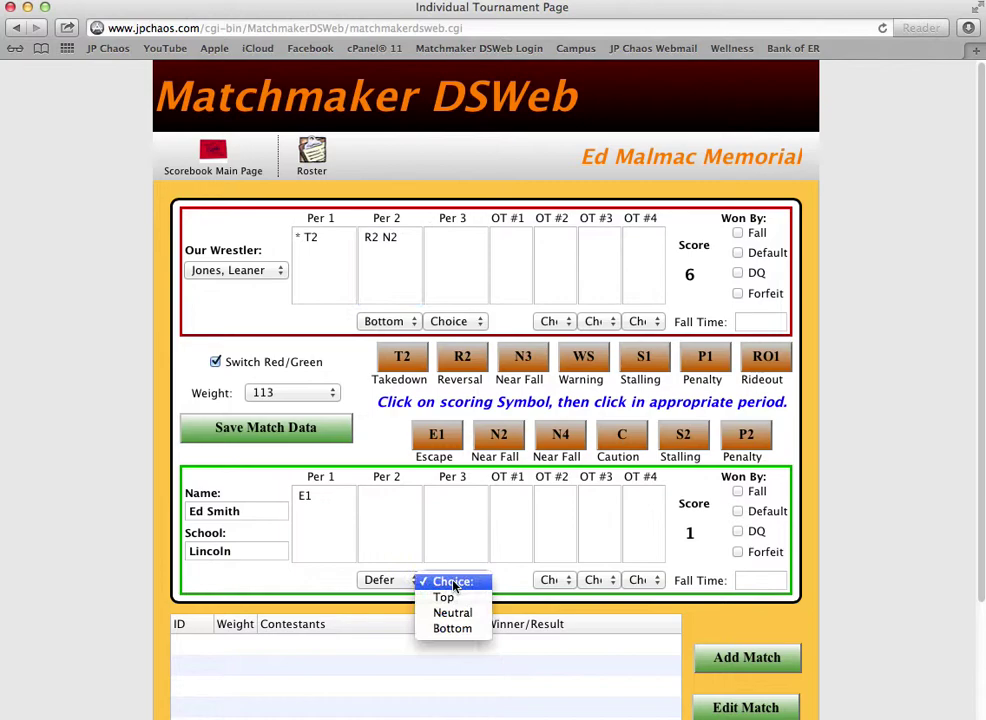
left_click(447, 597)
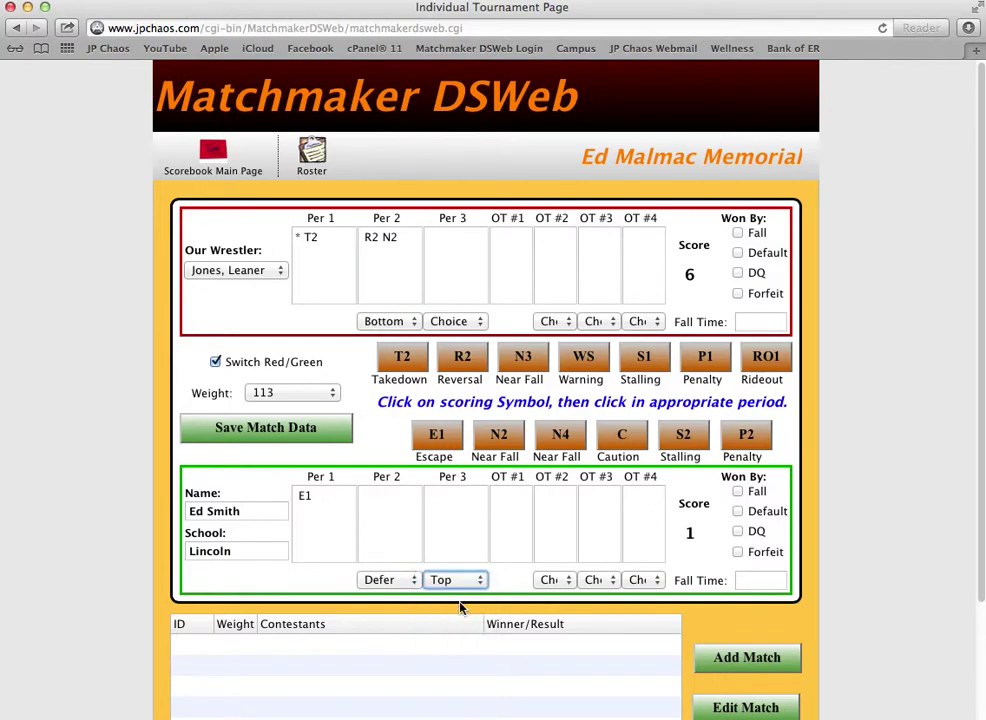
left_click(437, 438)
left_click(451, 495)
type("N3")
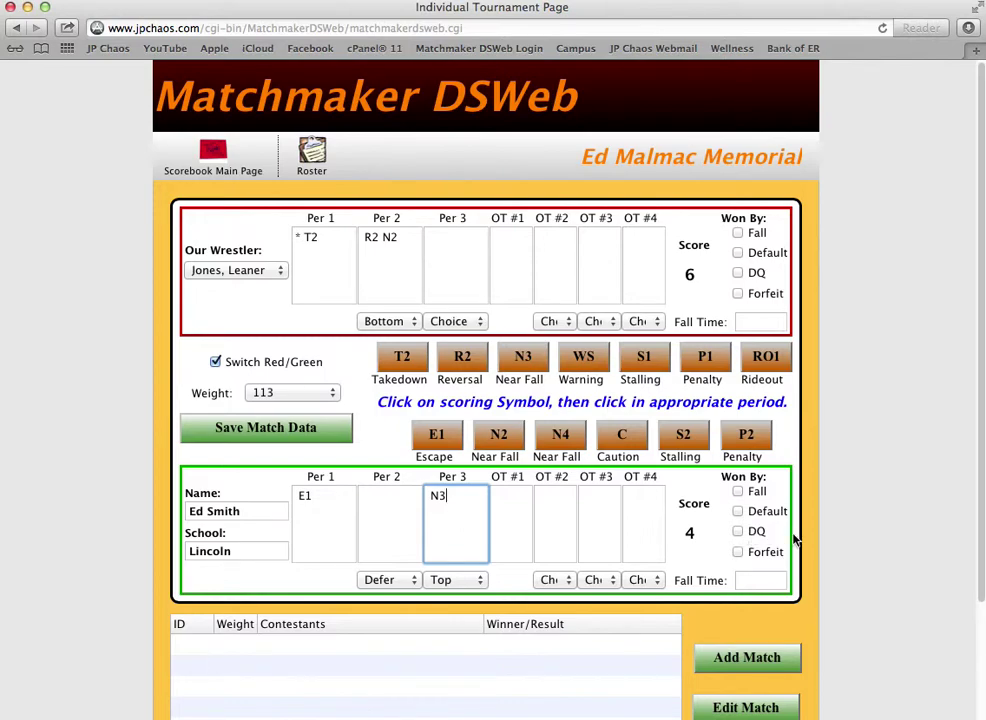
- Save the match data of the scored 113-pound match
left_click(738, 492)
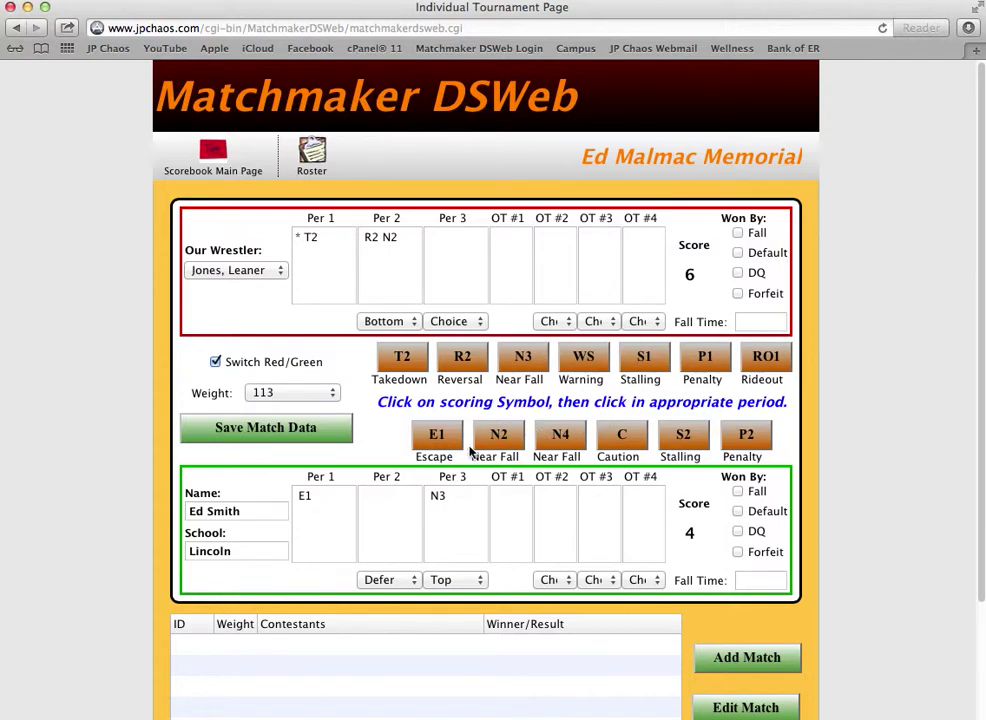
left_click(263, 430)
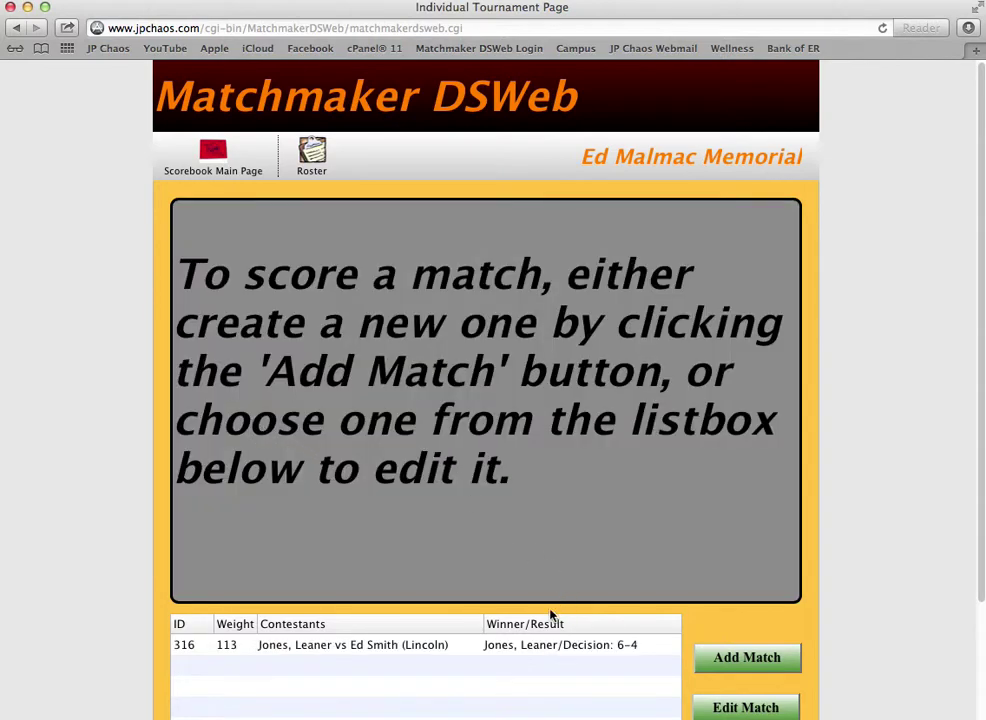
- Add another match, choosing the second wrestler on the roster as our wrestler and 106 as the weight
scroll(495, 640, "down", 1)
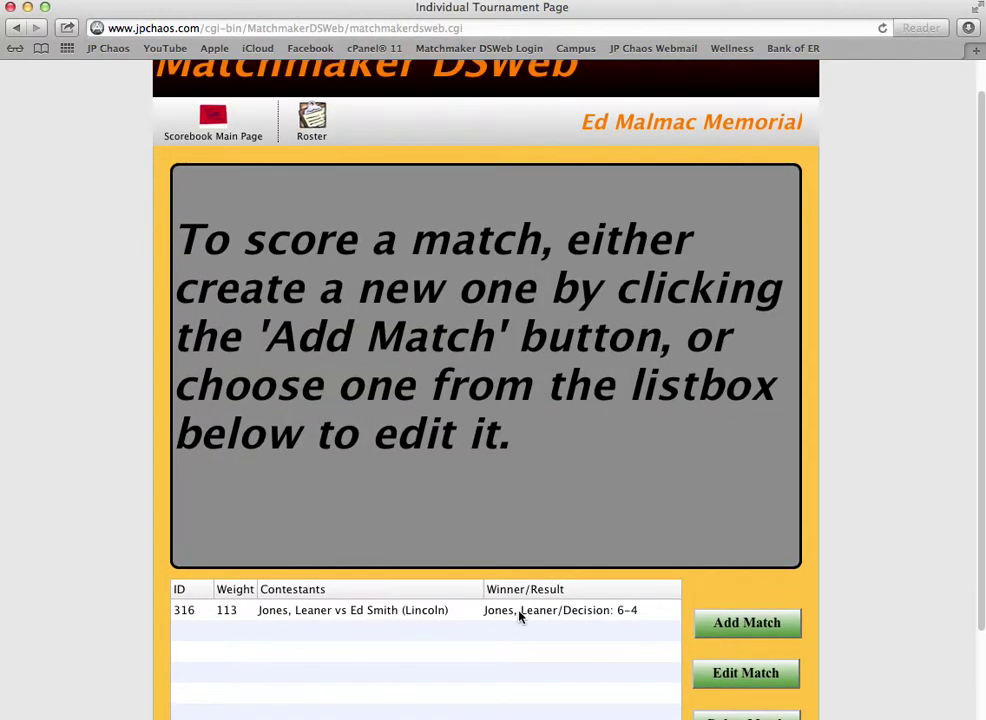
scroll(750, 600, "down", 3)
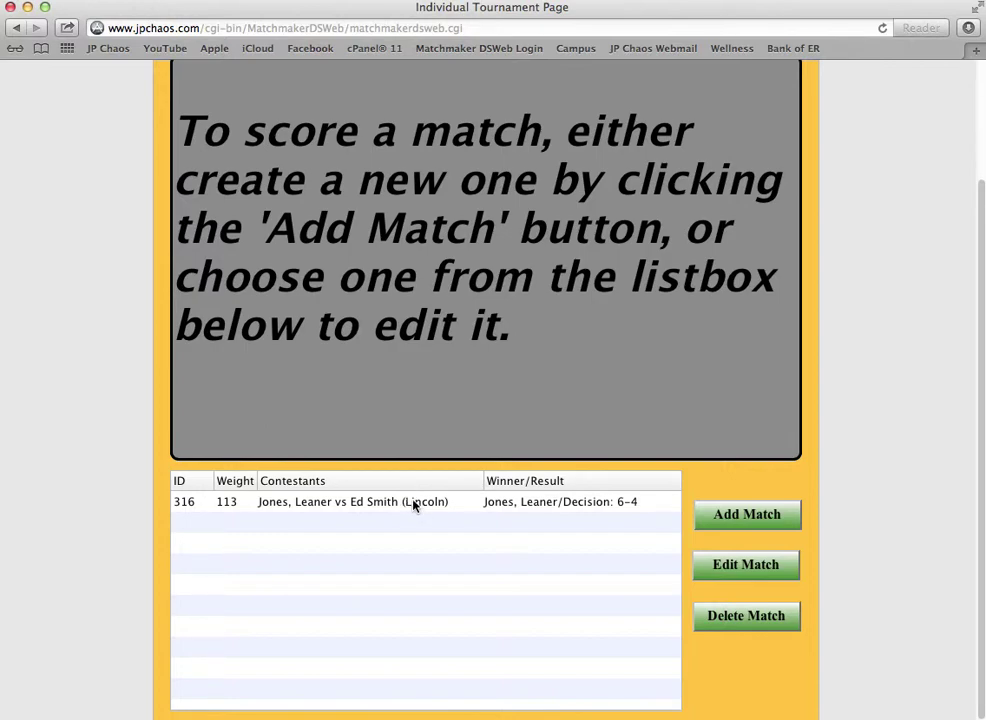
left_click(414, 506)
left_click(752, 519)
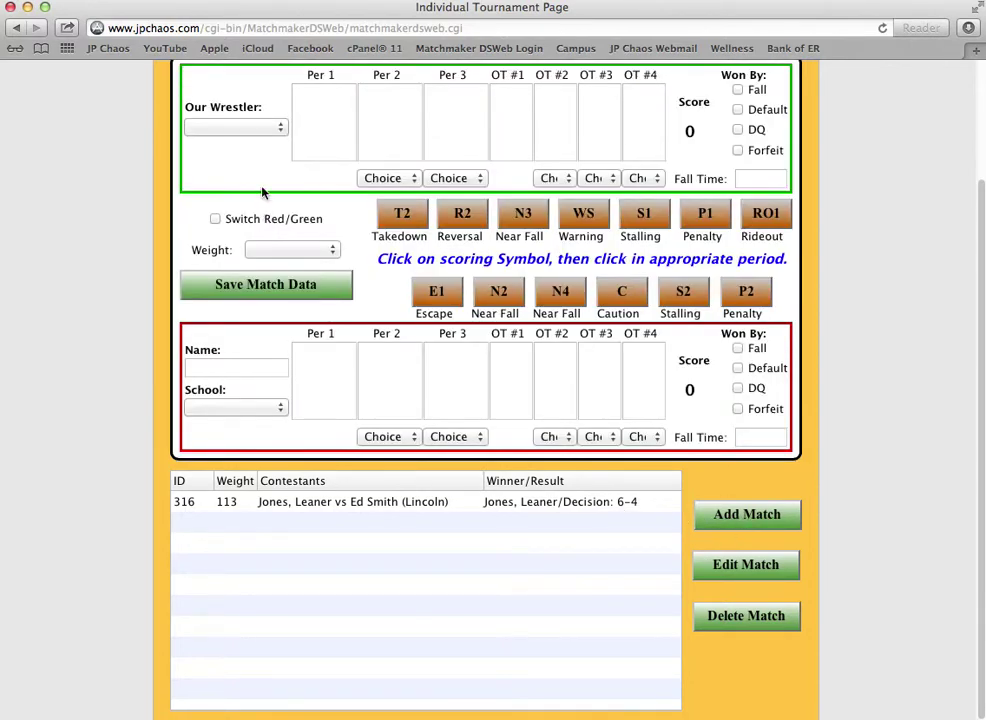
left_click(228, 130)
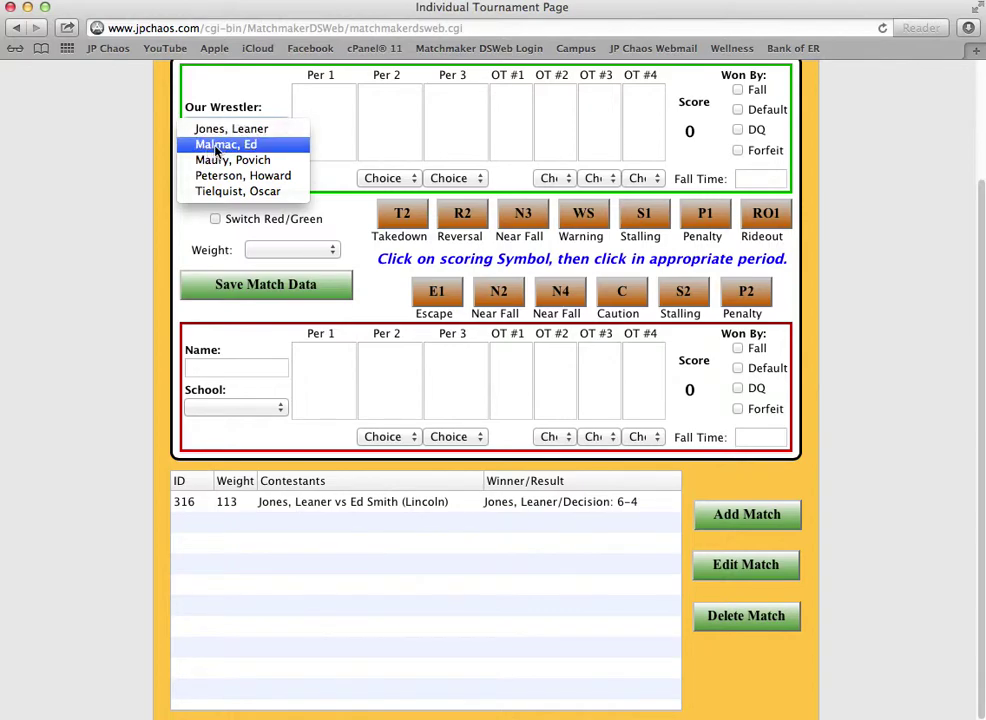
left_click(216, 150)
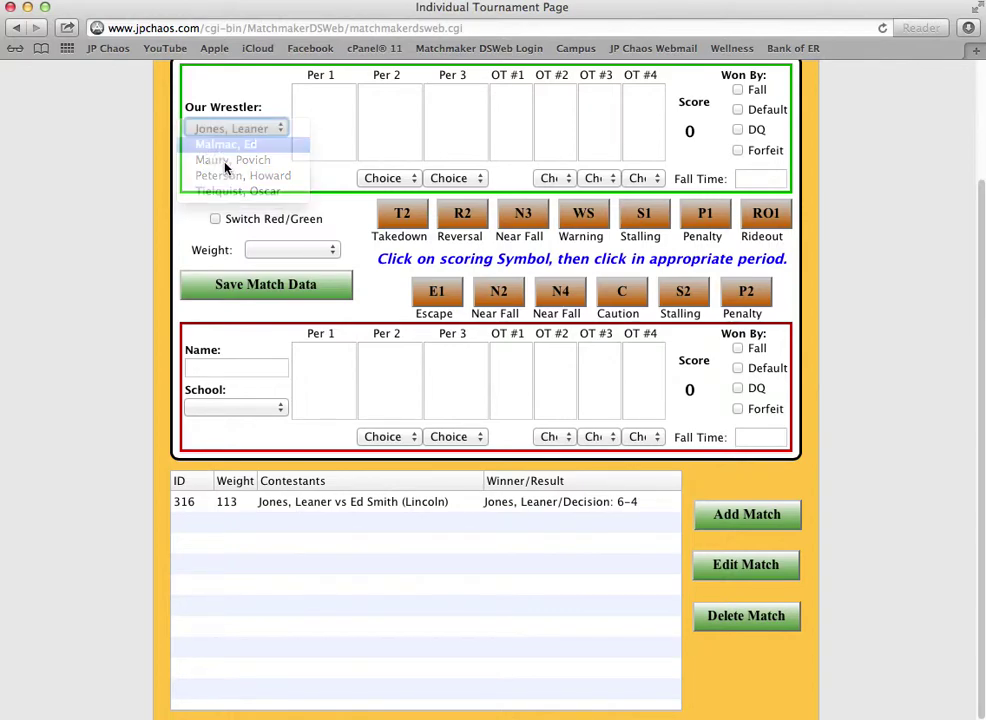
left_click(266, 252)
left_click(265, 252)
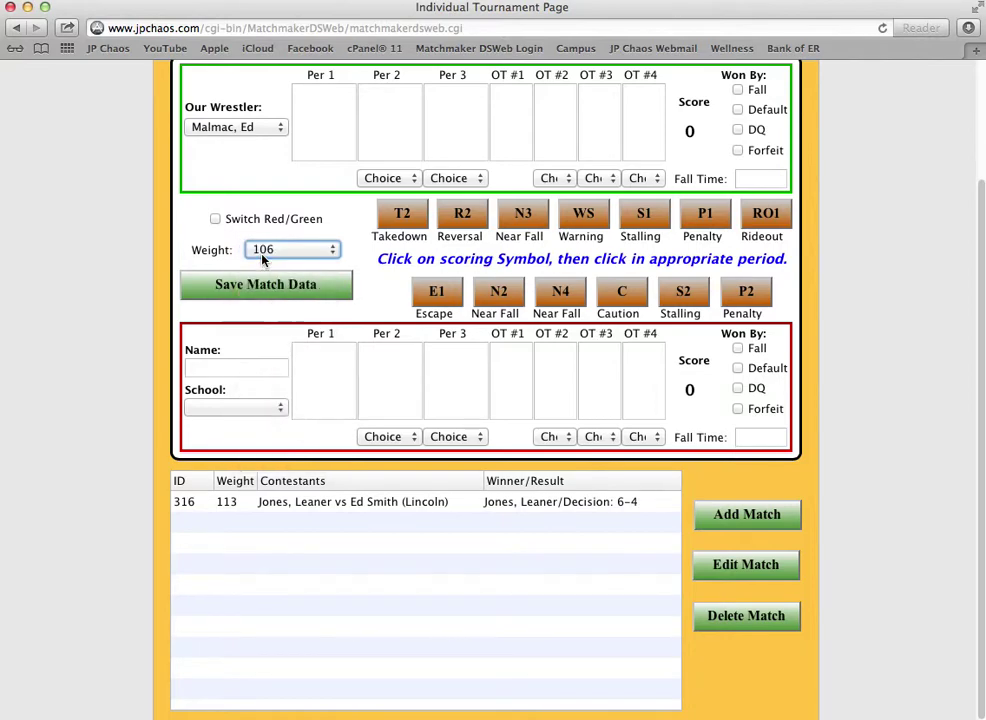
- Enter the opponent's full name and choose Blaine as the opponent's school
left_click(244, 372)
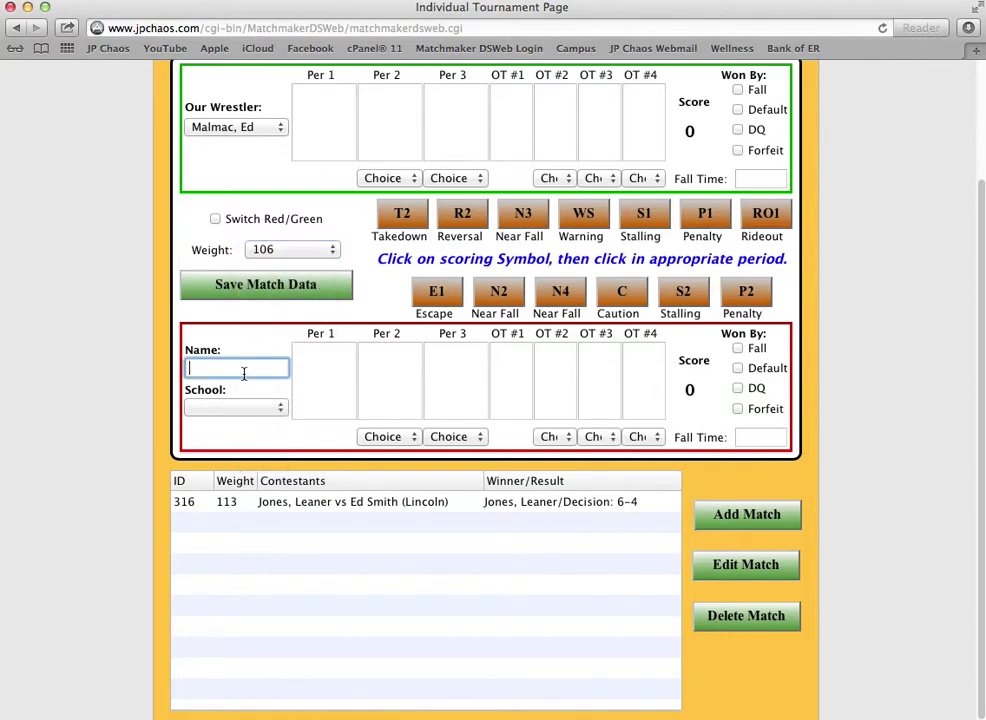
type("Joe Blow")
left_click(273, 410)
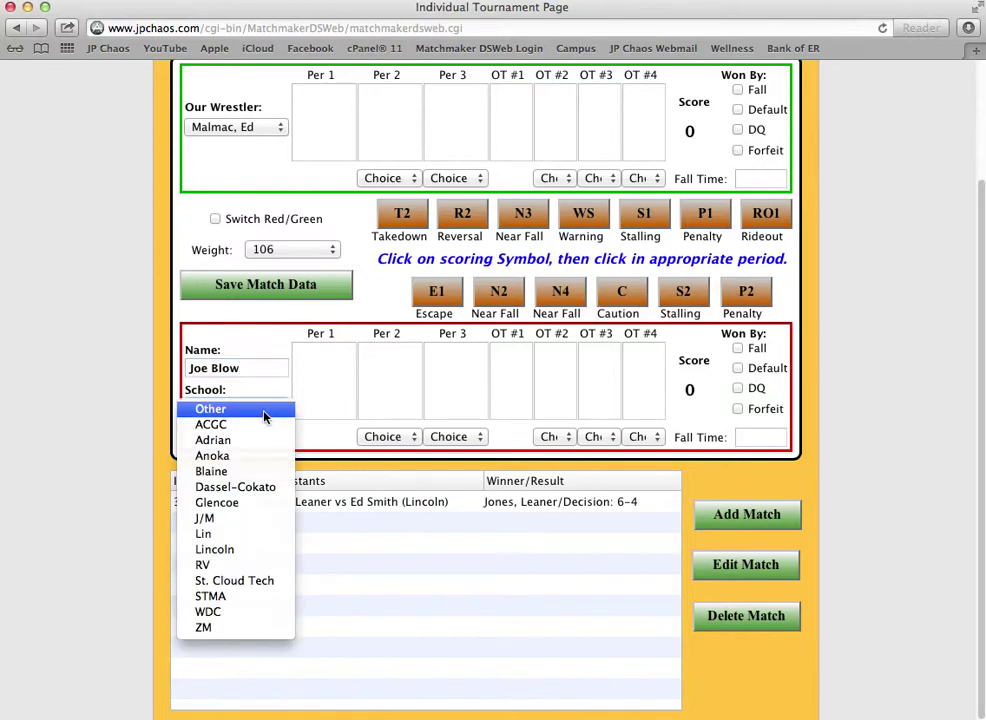
left_click(251, 471)
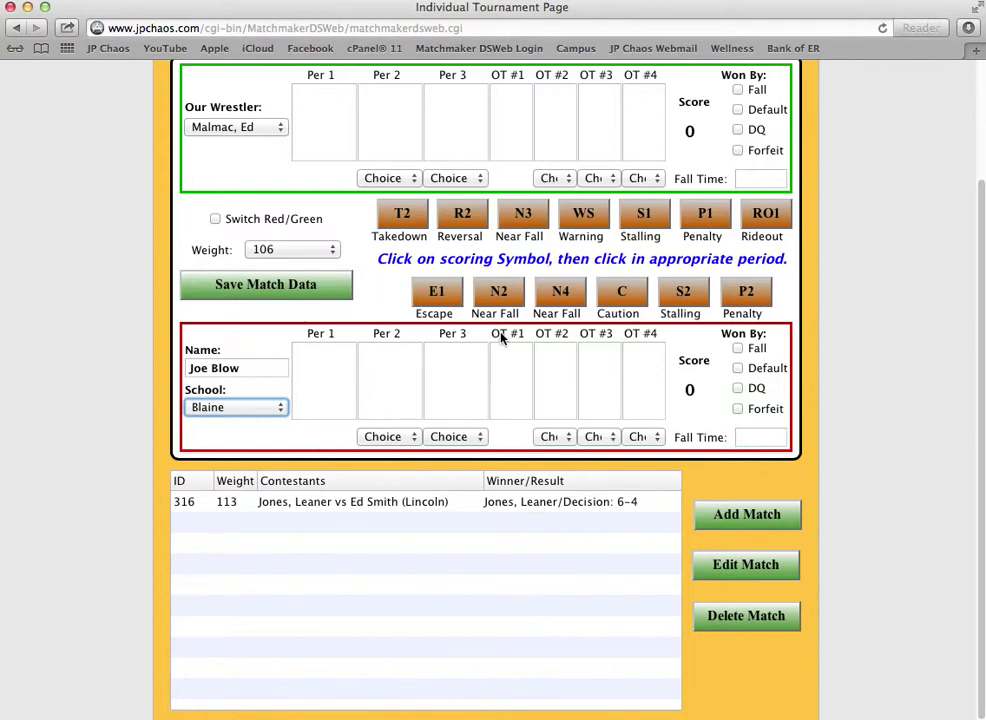
- Record a T2 takedown for the opponent in period 1
scroll(844, 285, "up", 3)
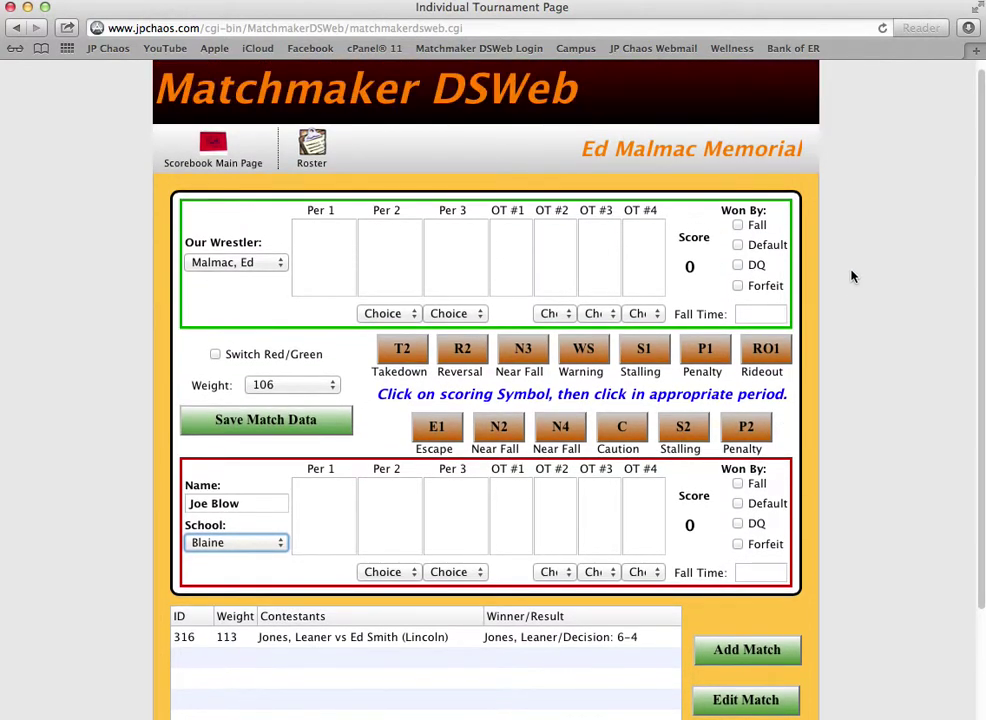
scroll(850, 280, "up", 1)
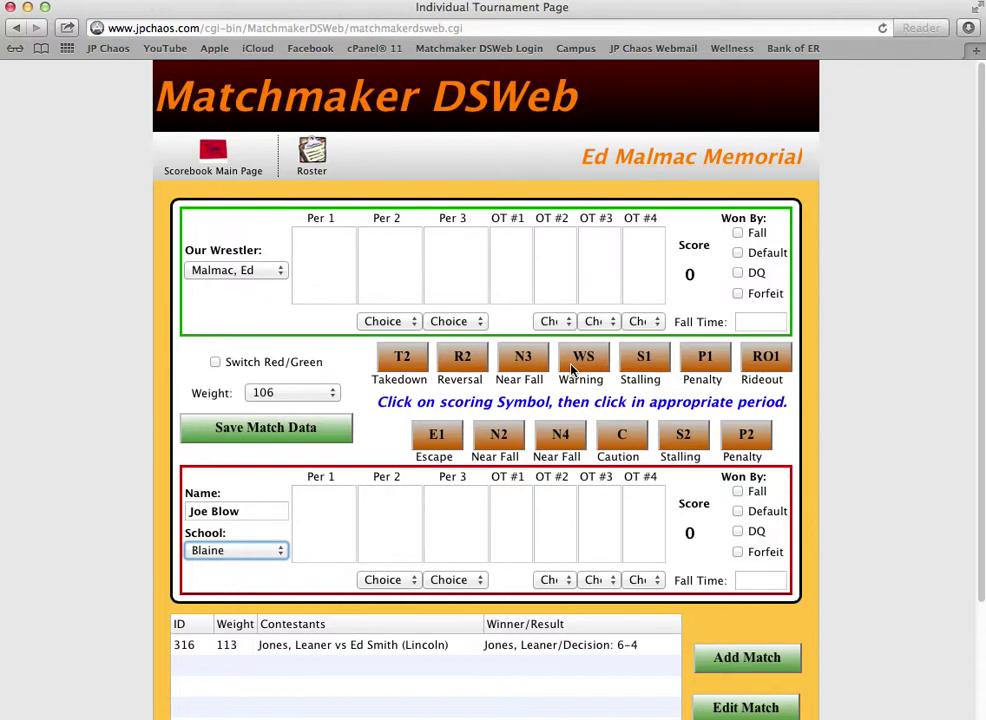
scroll(873, 366, "down", 5)
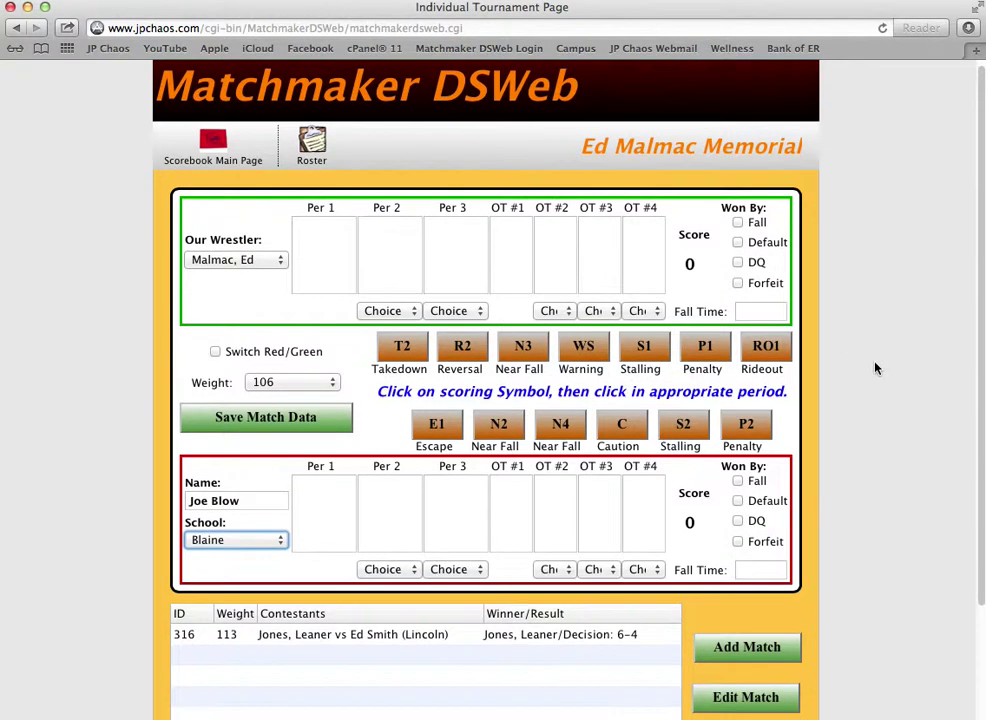
scroll(876, 371, "up", 3)
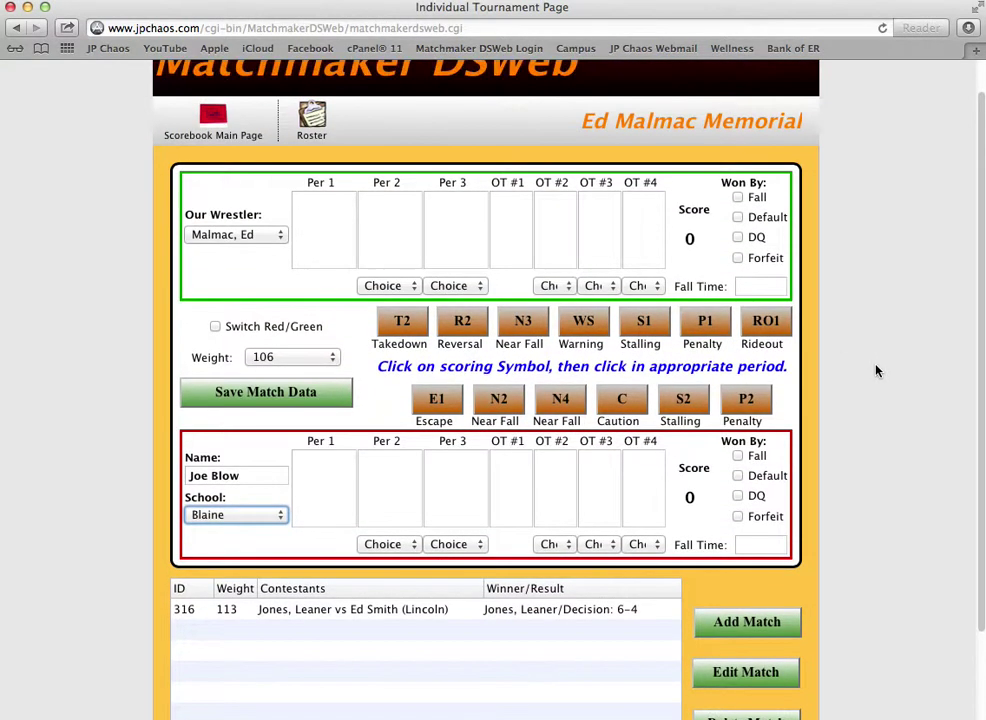
scroll(872, 371, "down", 2)
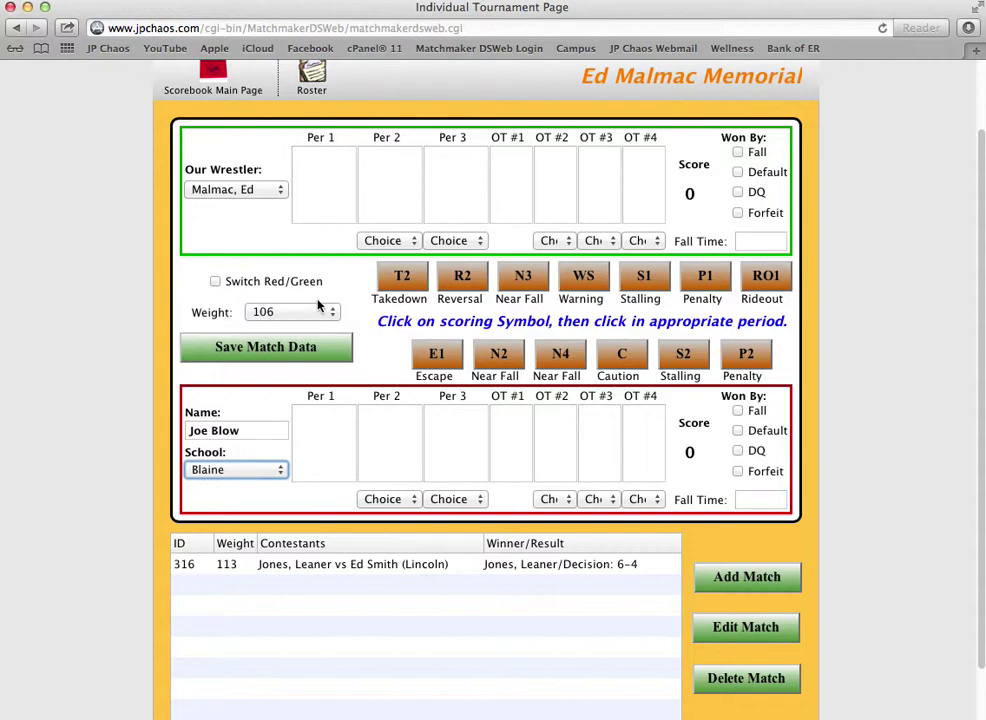
left_click(326, 421)
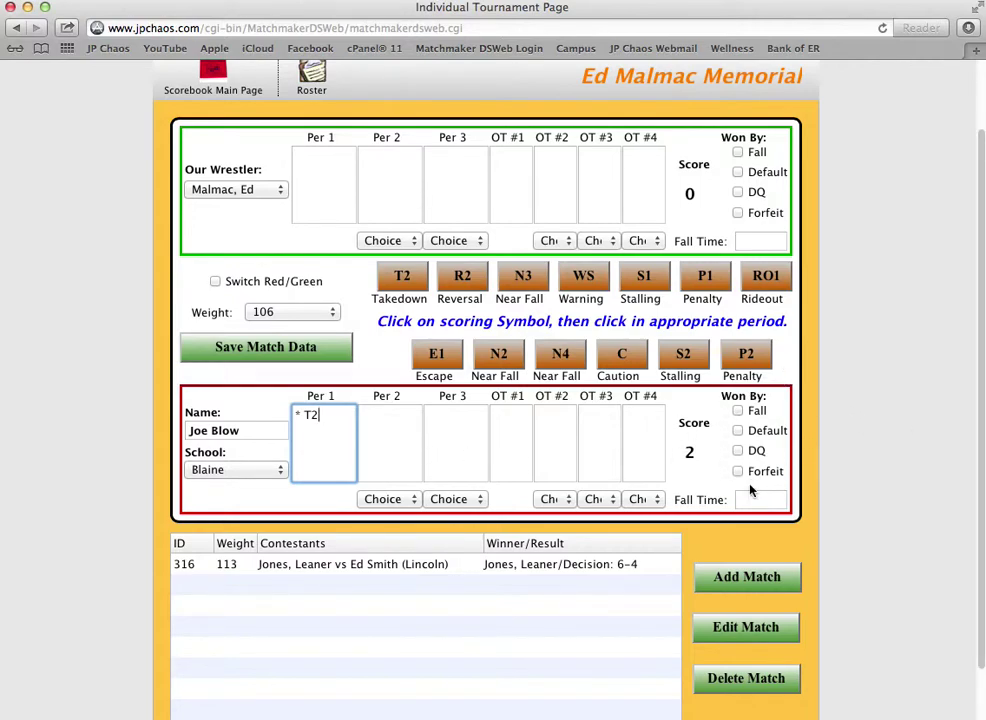
- Mark the match as won by Fall for the opponent, with a fall time of 1:08
left_click(738, 411)
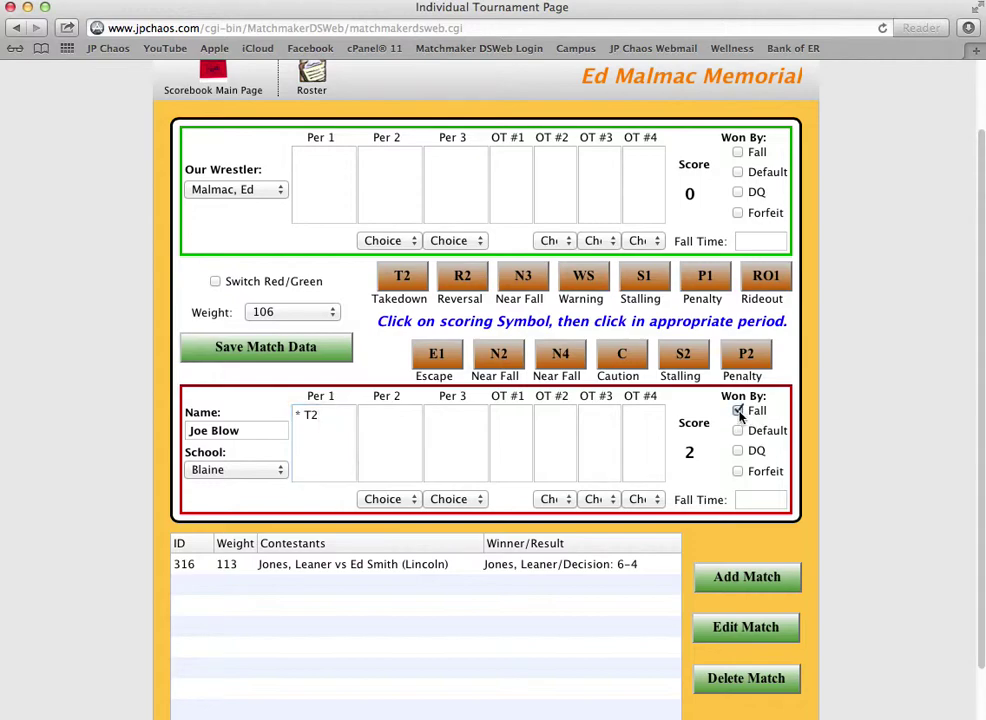
left_click(750, 500)
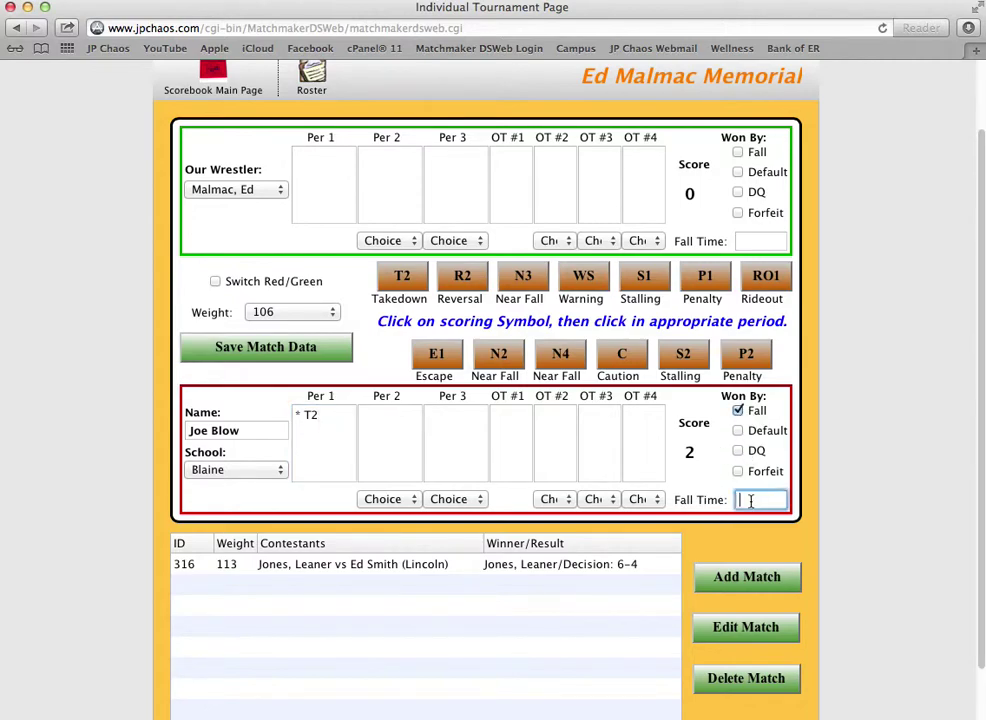
type("1:08")
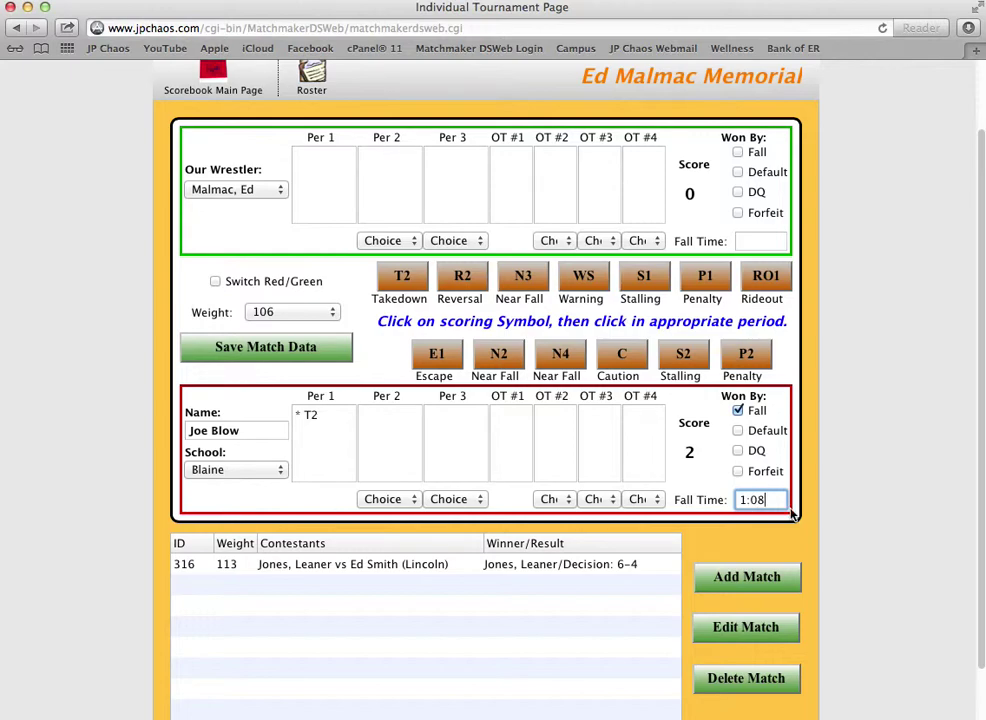